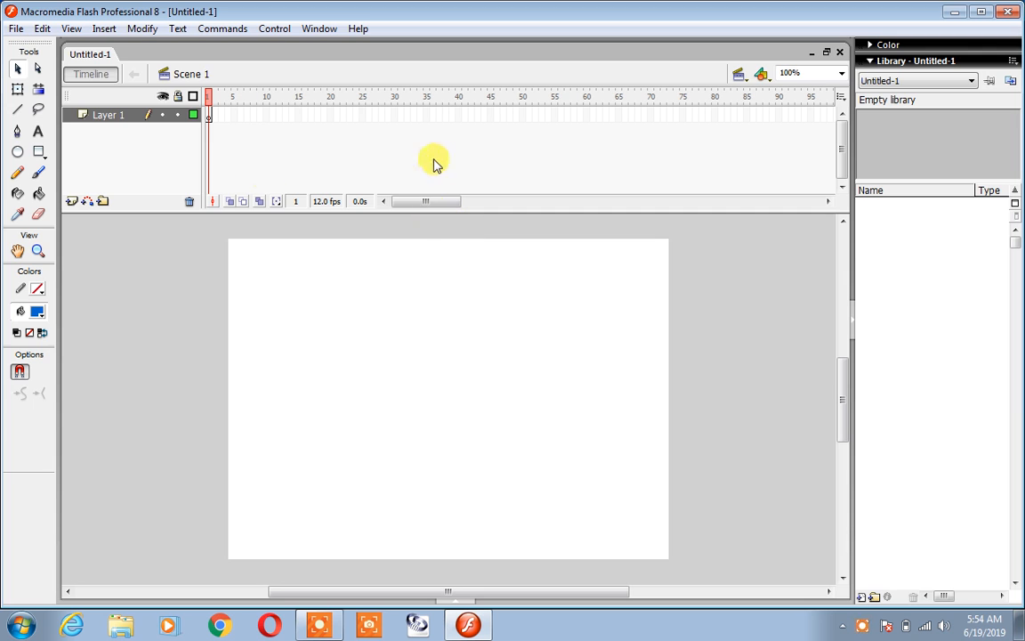
- Draw a blue oval without an outline in the upper-left area of the stage and move it slightly toward the stage's left edge
left_click(18, 151)
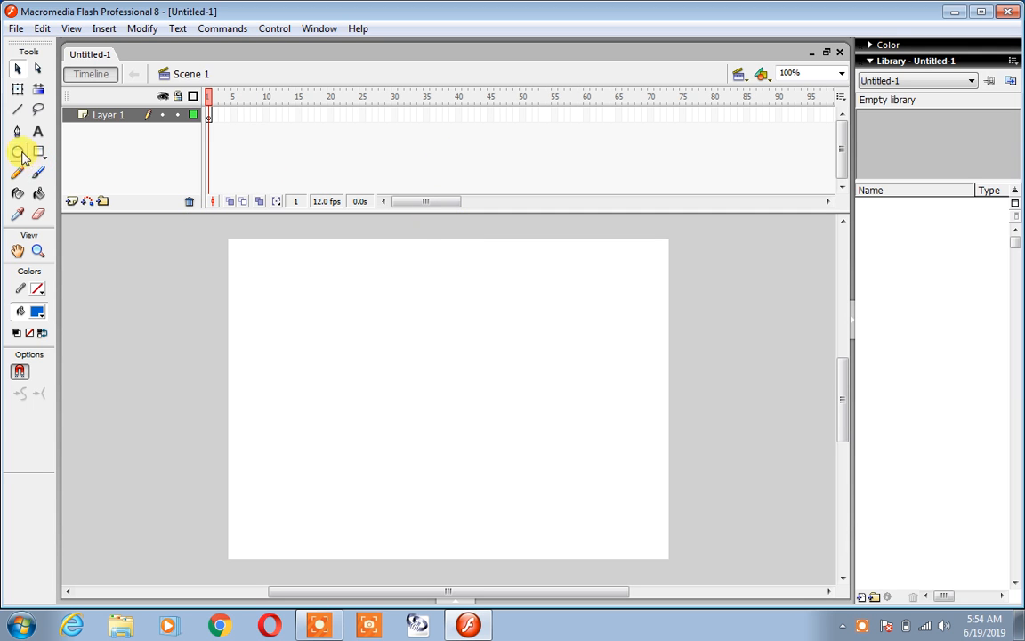
left_click_drag(275, 267, 419, 389)
left_click(18, 70)
left_click(347, 348)
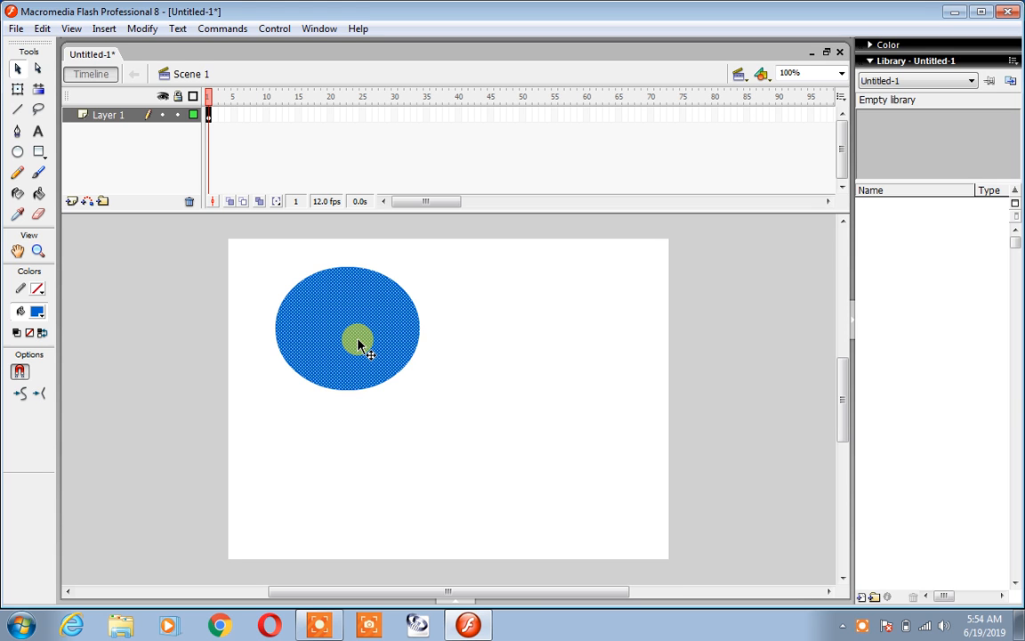
left_click_drag(358, 346, 326, 340)
left_click(519, 351)
left_click(373, 348)
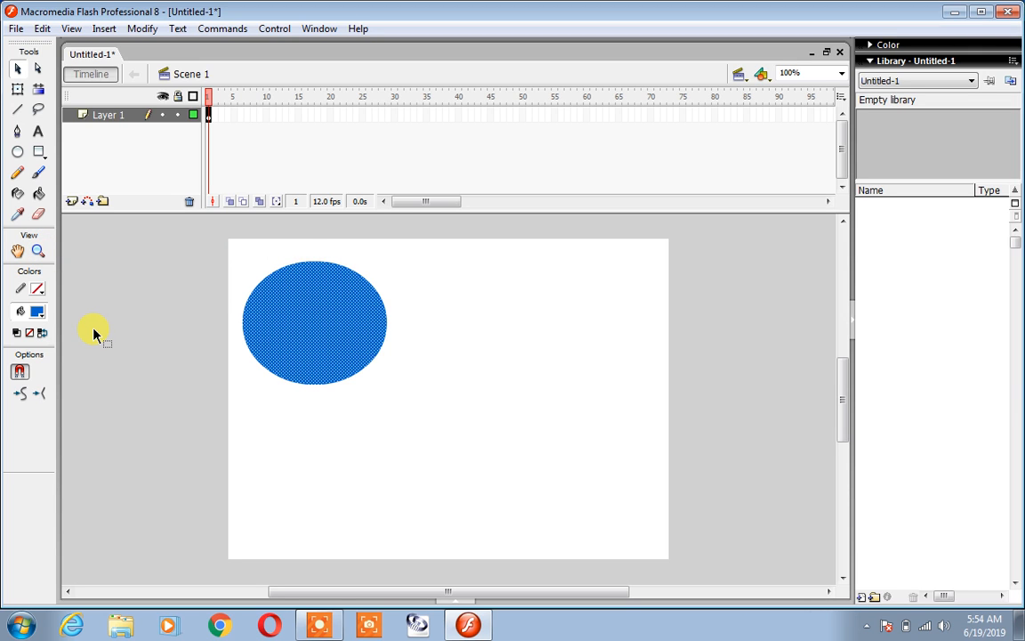
left_click(424, 430)
left_click(339, 348)
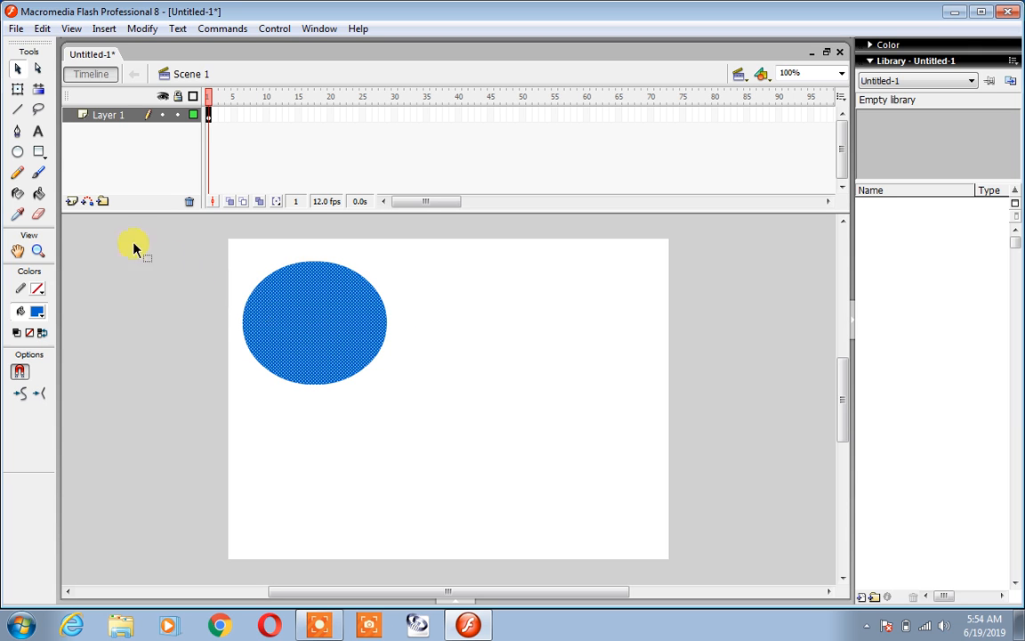
- Add a new layer above the oval's layer and ready the Rectangle tool on its first frame
left_click(73, 202)
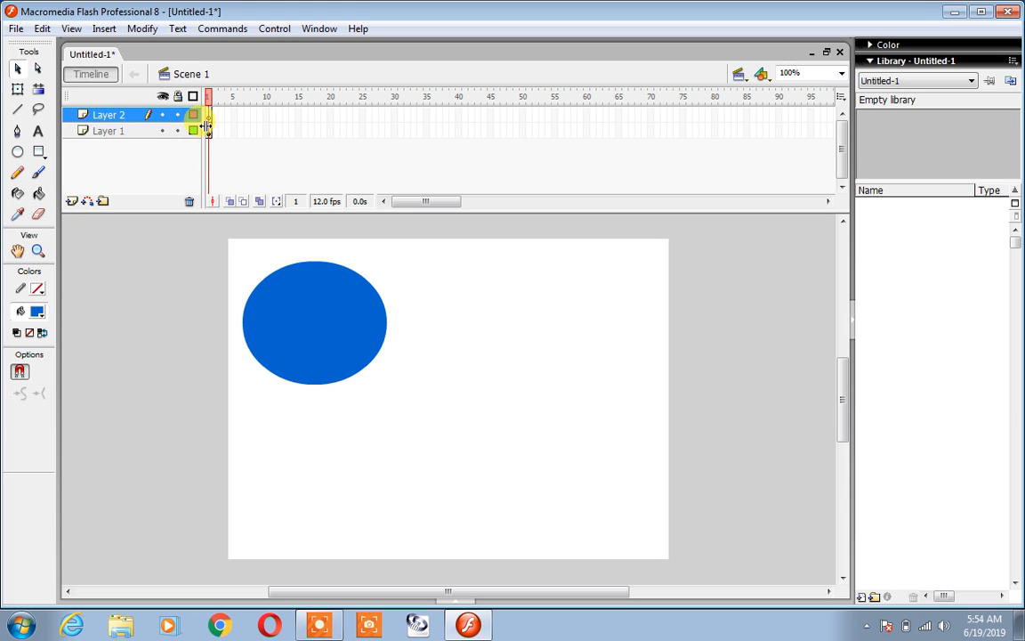
left_click(210, 117)
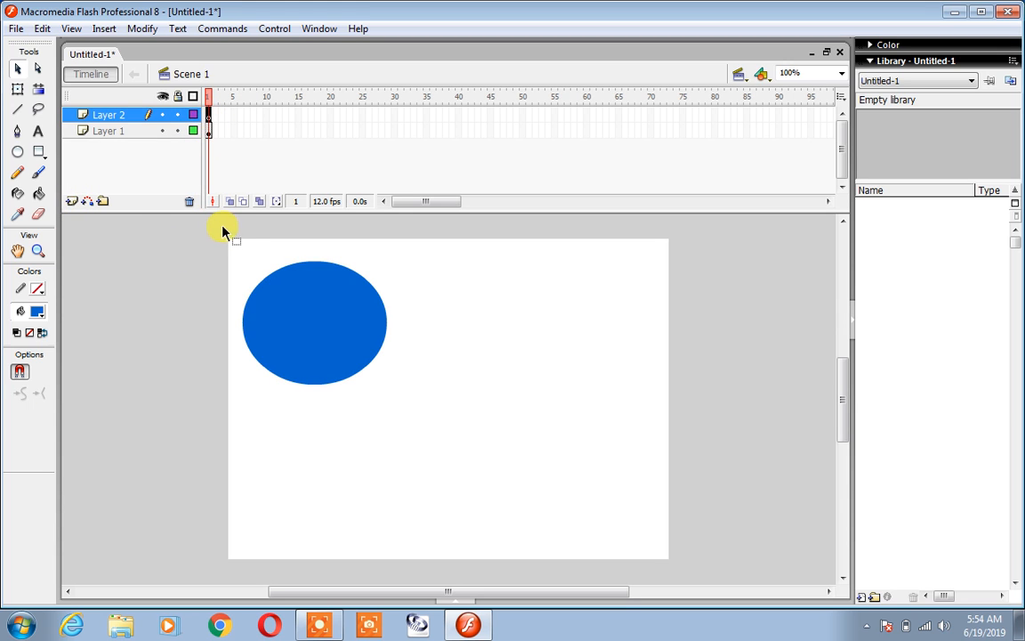
left_click(38, 153)
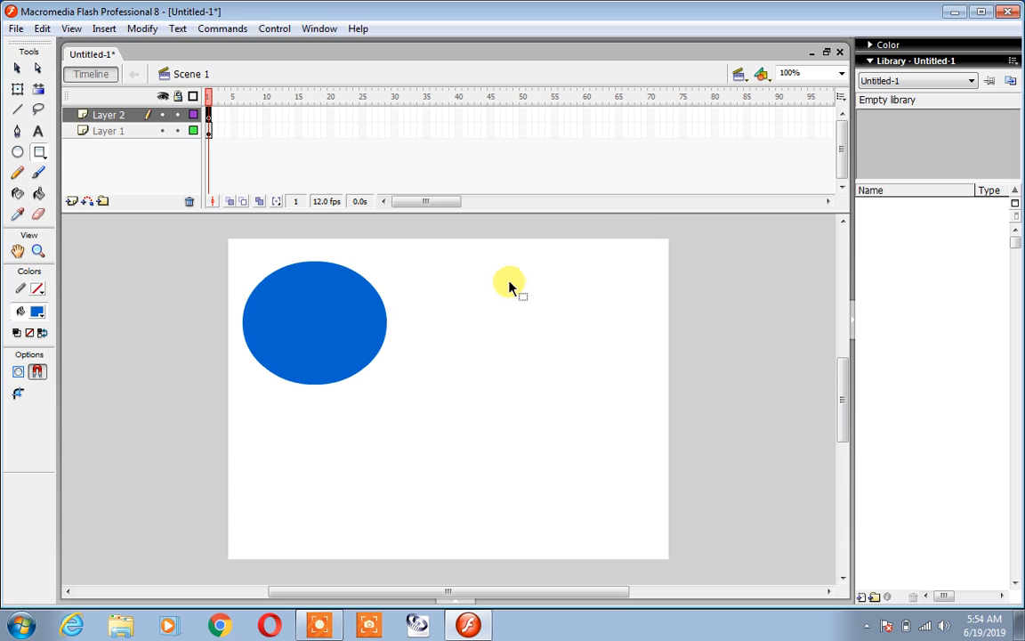
key("ctrl+j")
left_click(614, 423)
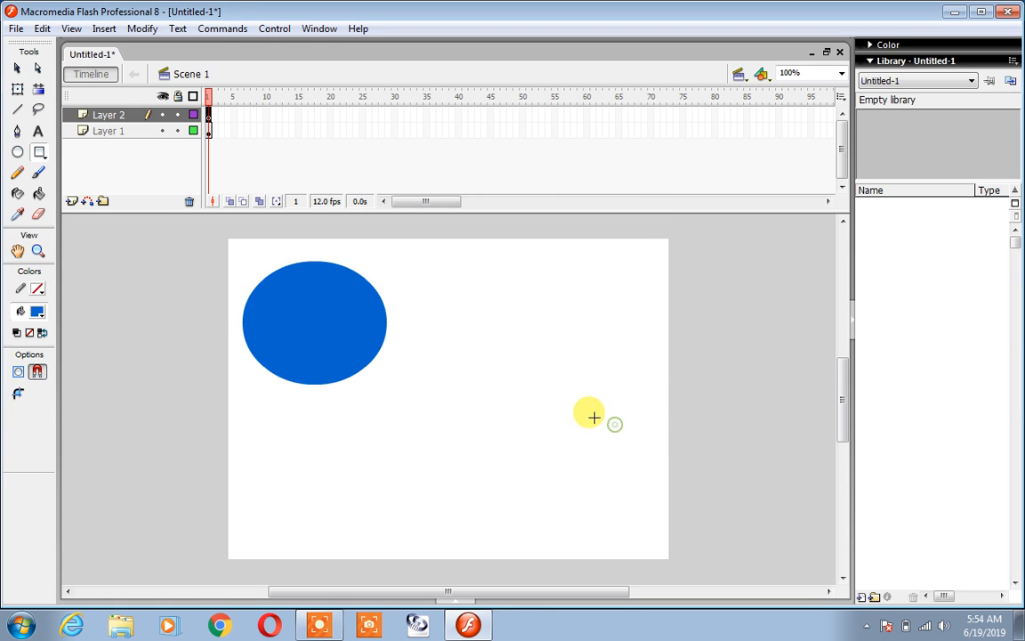
key("ctrl+j")
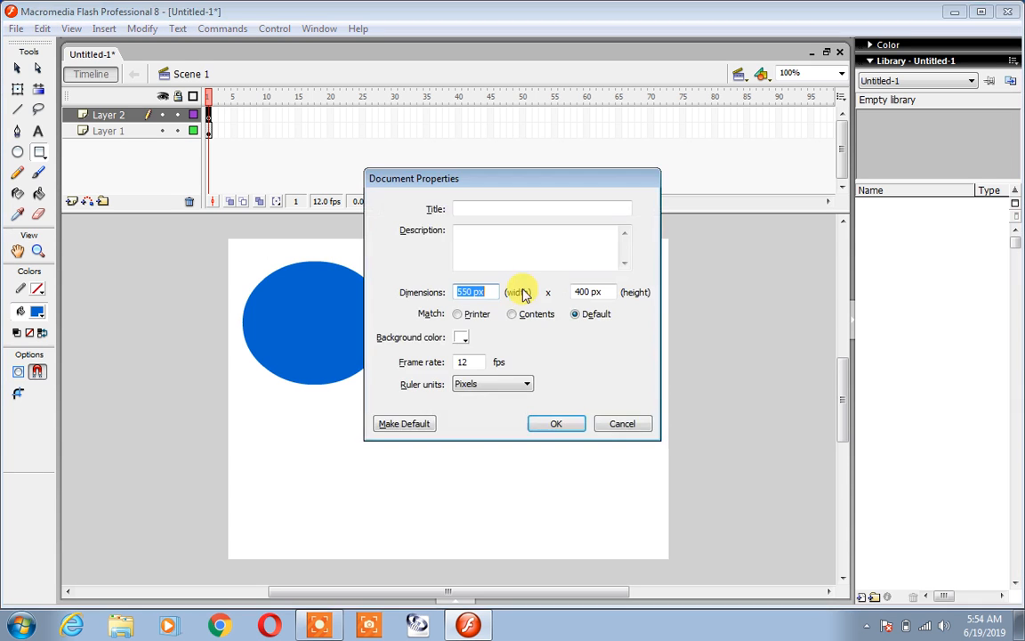
key("Escape")
- Turn on Object Drawing and draw a blue rectangle on the upper layer, placed beside the oval on the stage's right half
key("j")
left_click_drag(508, 270, 650, 424)
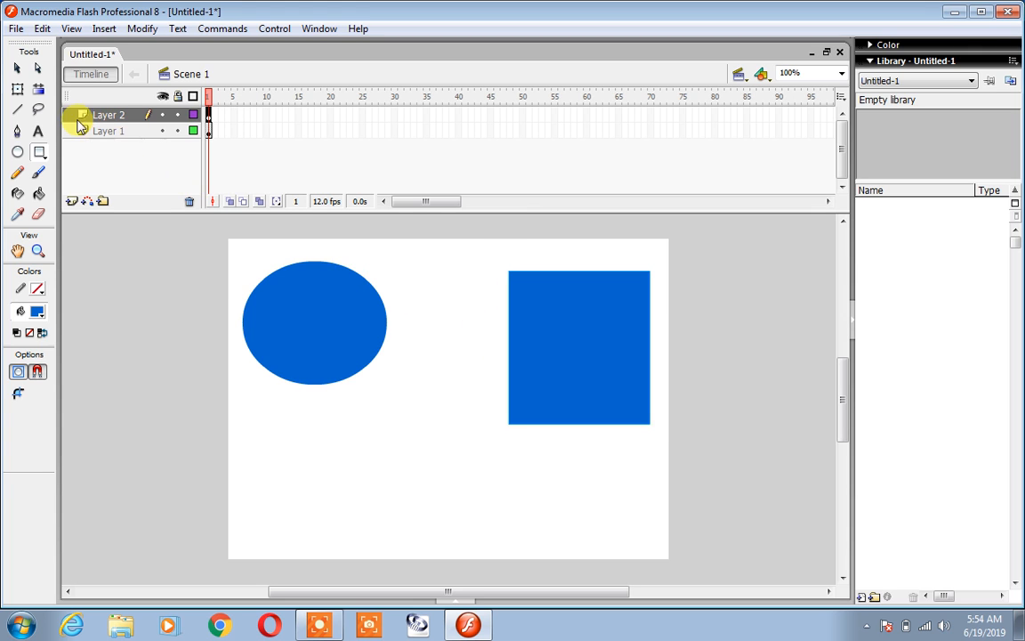
left_click(17, 68)
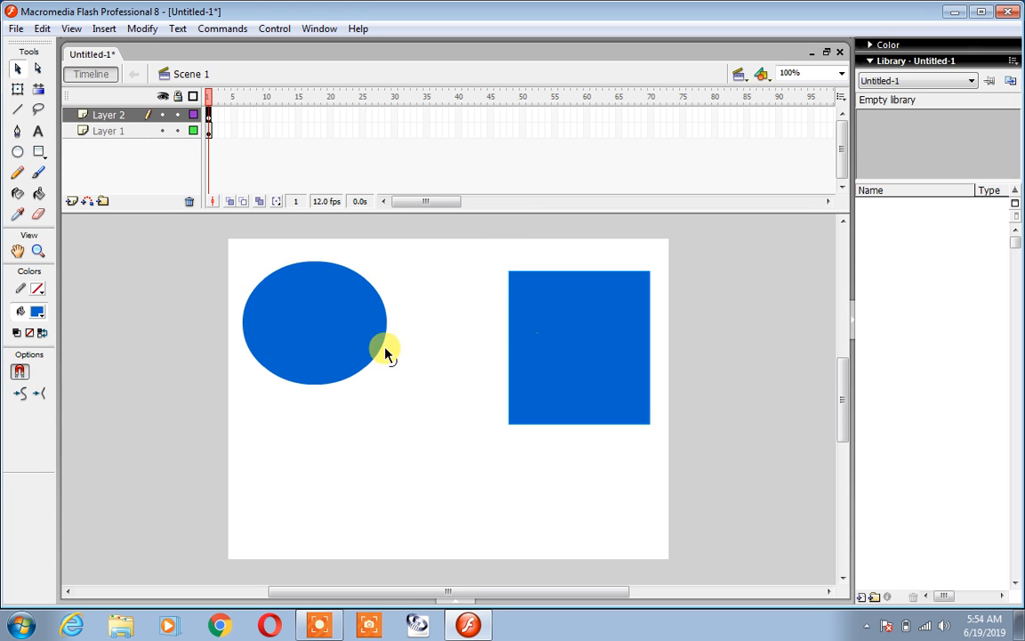
left_click(331, 332)
left_click_drag(601, 352, 499, 438)
left_click_drag(455, 443, 549, 347)
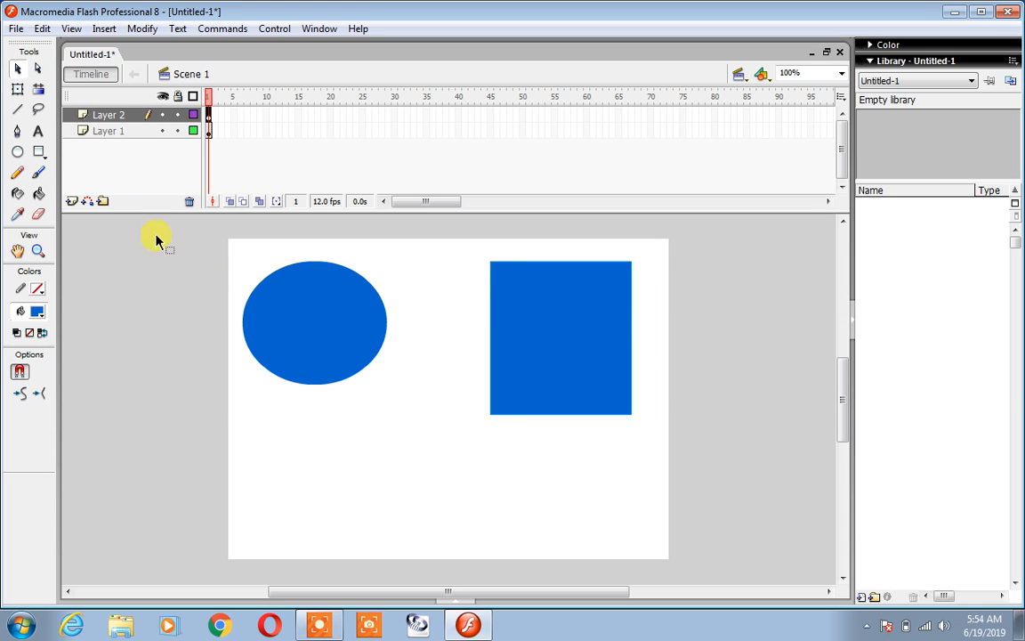
- Draw a smaller blue oval as a drawing object below the rectangle, near the stage's lower edge
left_click(17, 151)
left_click_drag(421, 450, 547, 550)
left_click(18, 68)
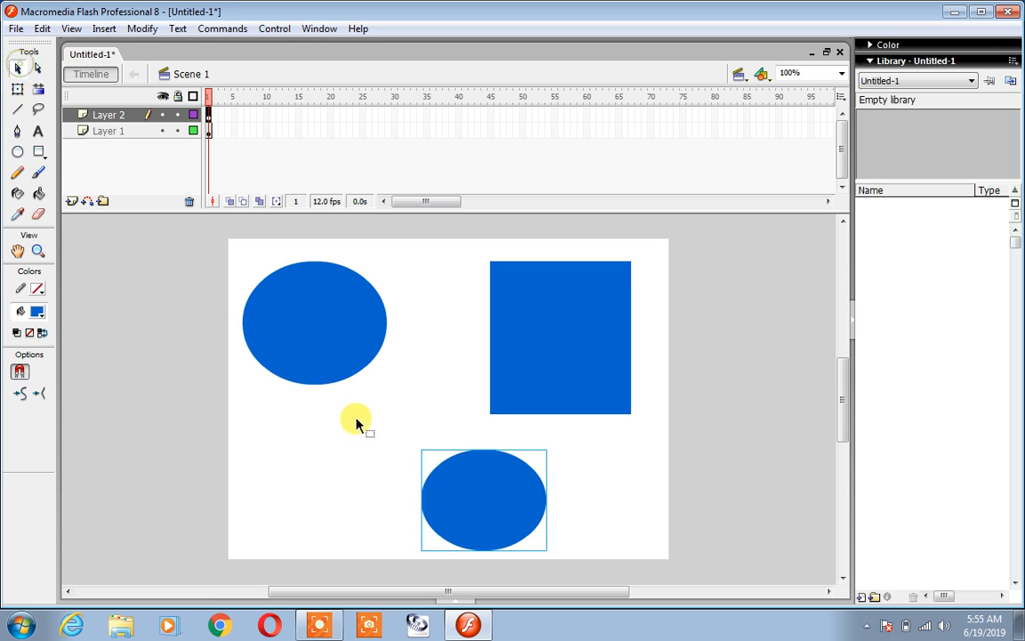
- Select the small oval and the large oval in turn to compare how a drawing object and a plain shape are highlighted
left_click(579, 521)
left_click(507, 514)
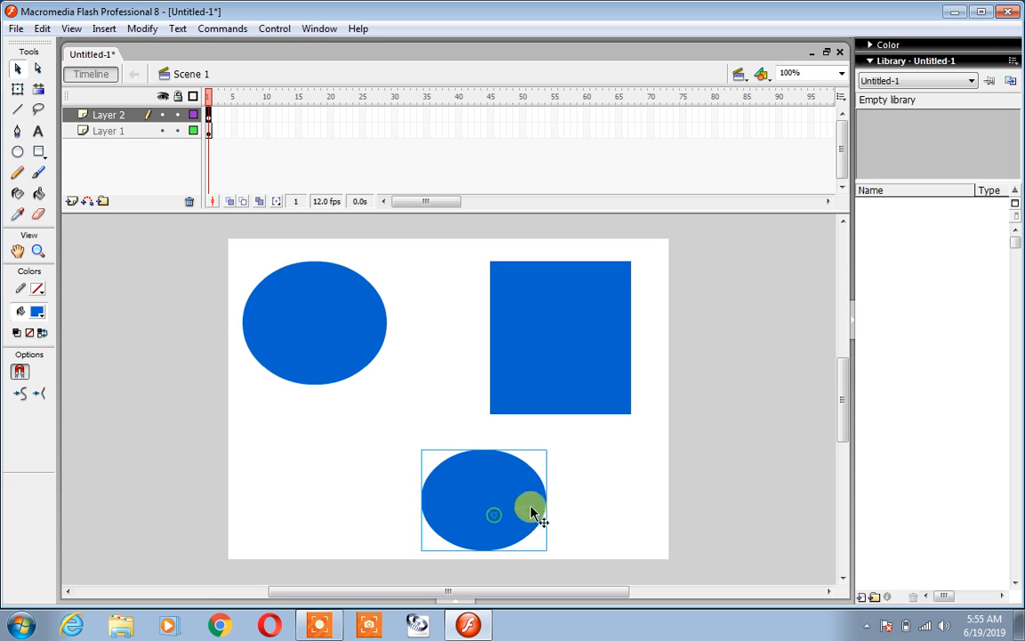
left_click(335, 347)
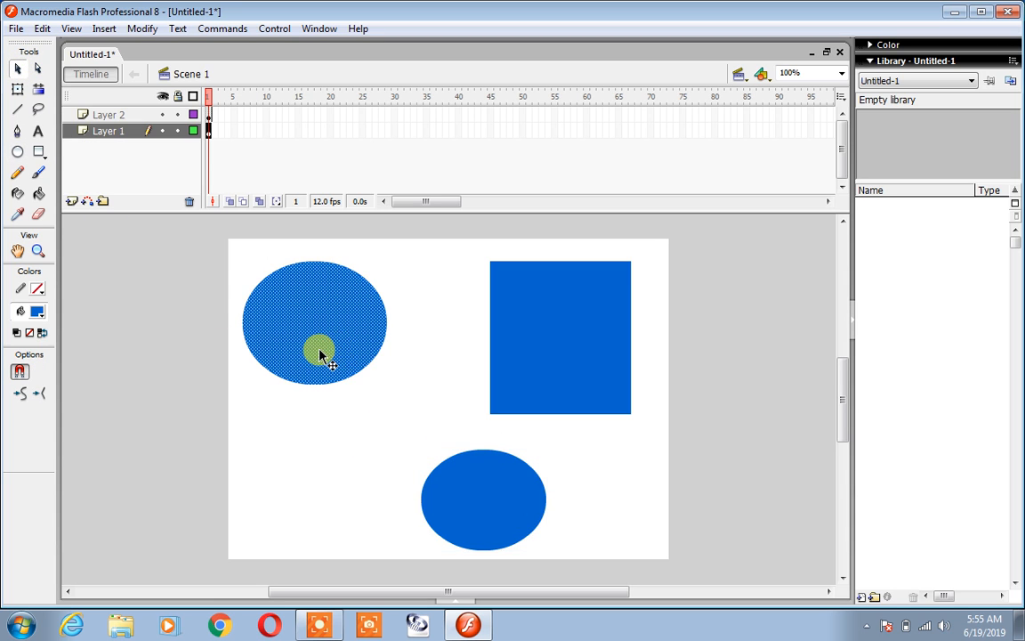
left_click(465, 485)
- Delete the blue rectangle and move the small oval up to the stage's upper-right area
left_click(534, 380)
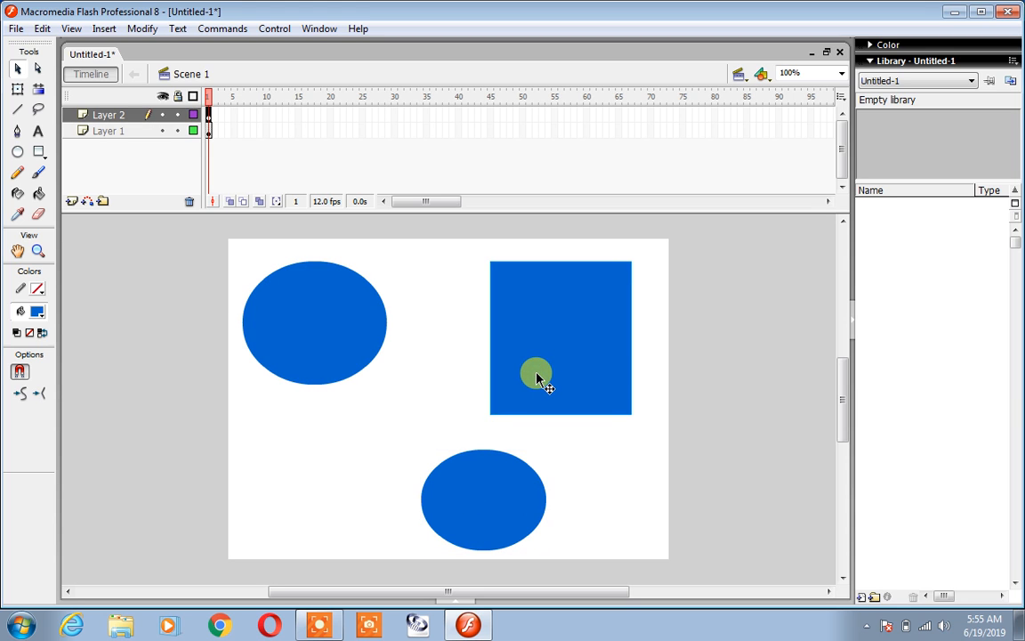
key("Delete")
left_click_drag(496, 485, 599, 312)
left_click(540, 318)
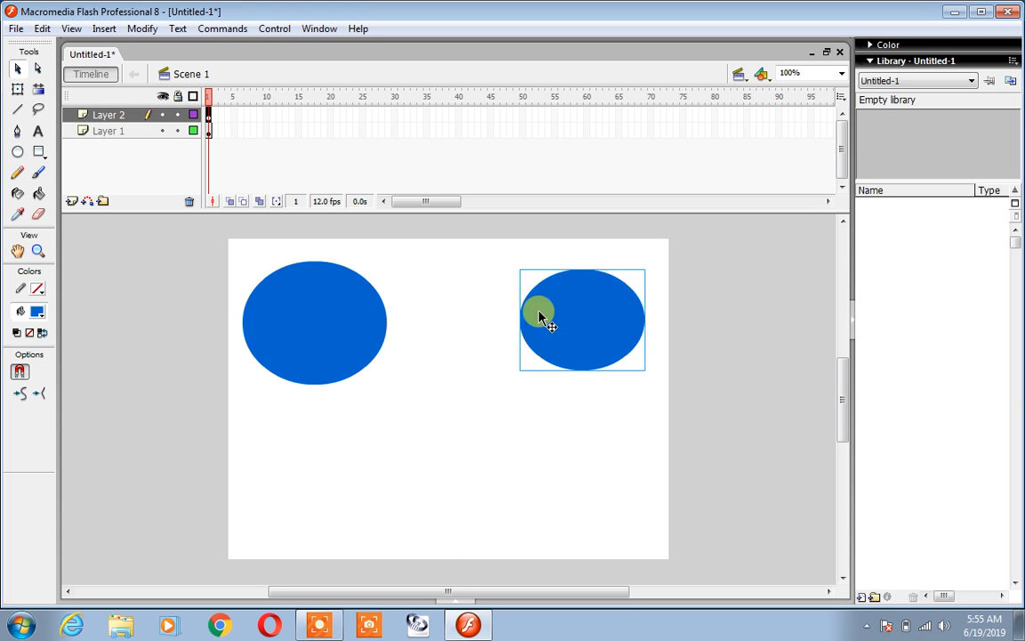
- Delete the small oval from the upper layer and select the large oval on the lower layer
left_click(352, 327)
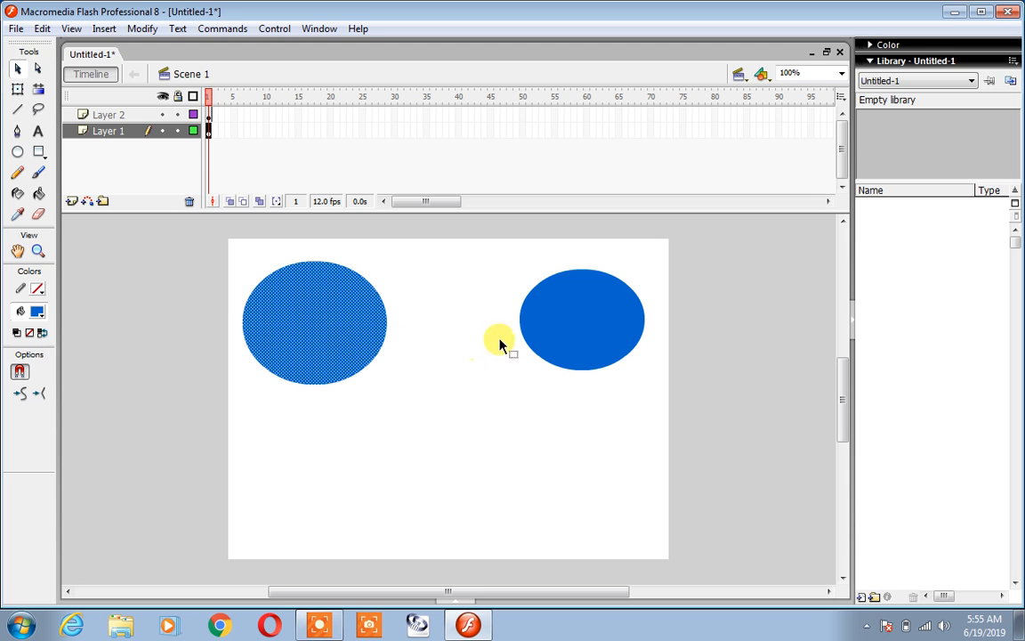
left_click(530, 343)
key("Delete")
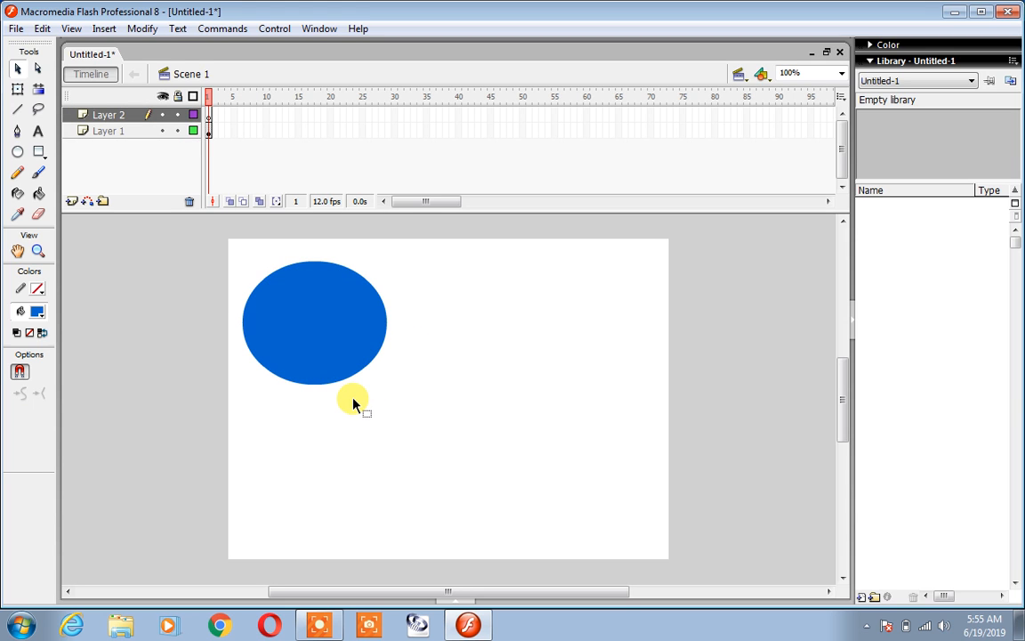
left_click(320, 367)
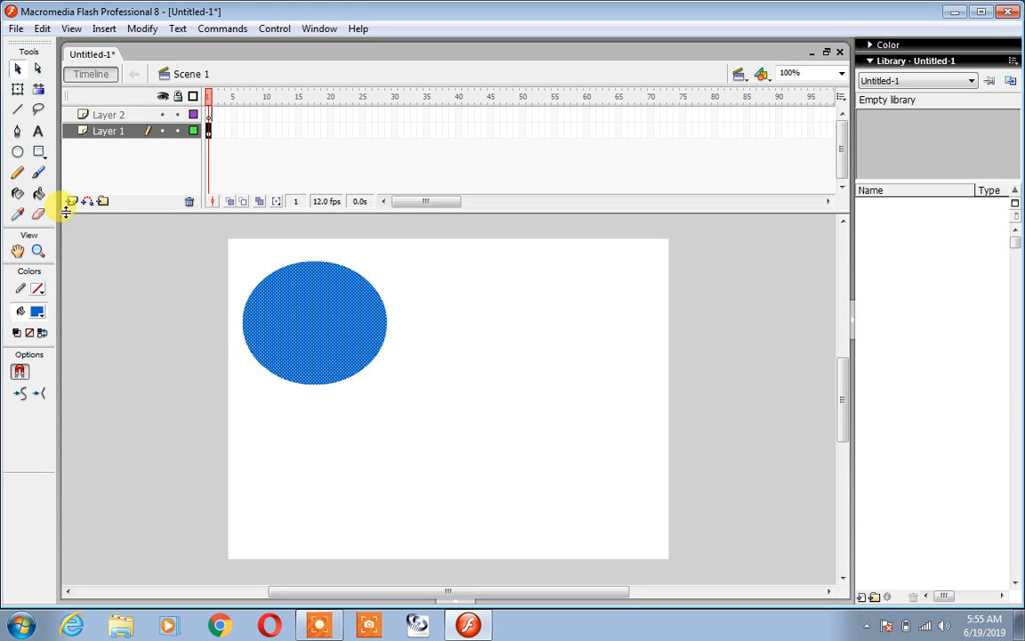
- With Object Drawing turned off, draw a larger blue oval on the stage's right half and select it
left_click(18, 151)
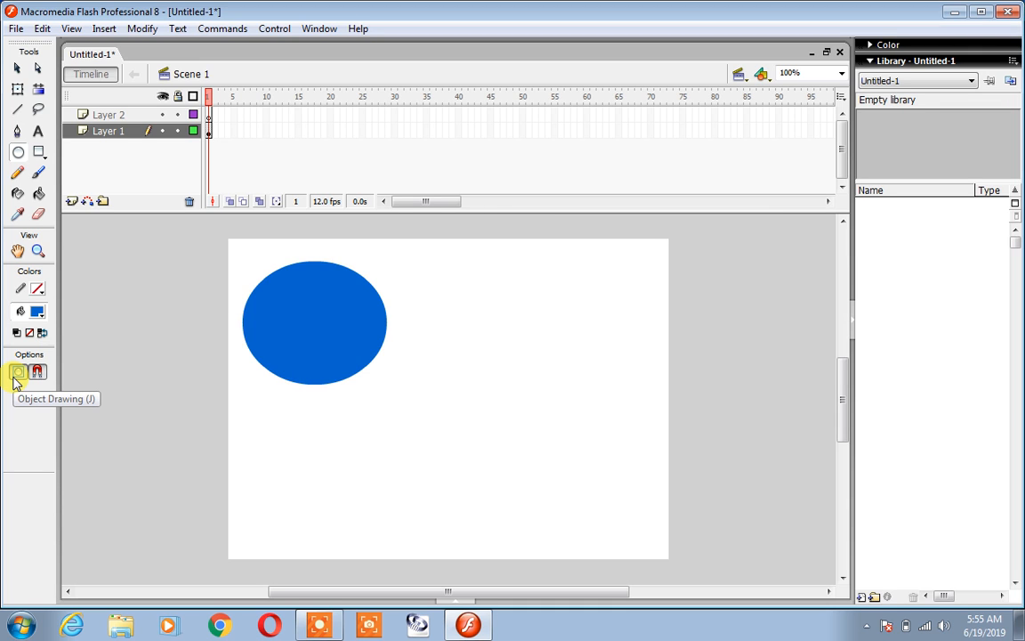
left_click(16, 376)
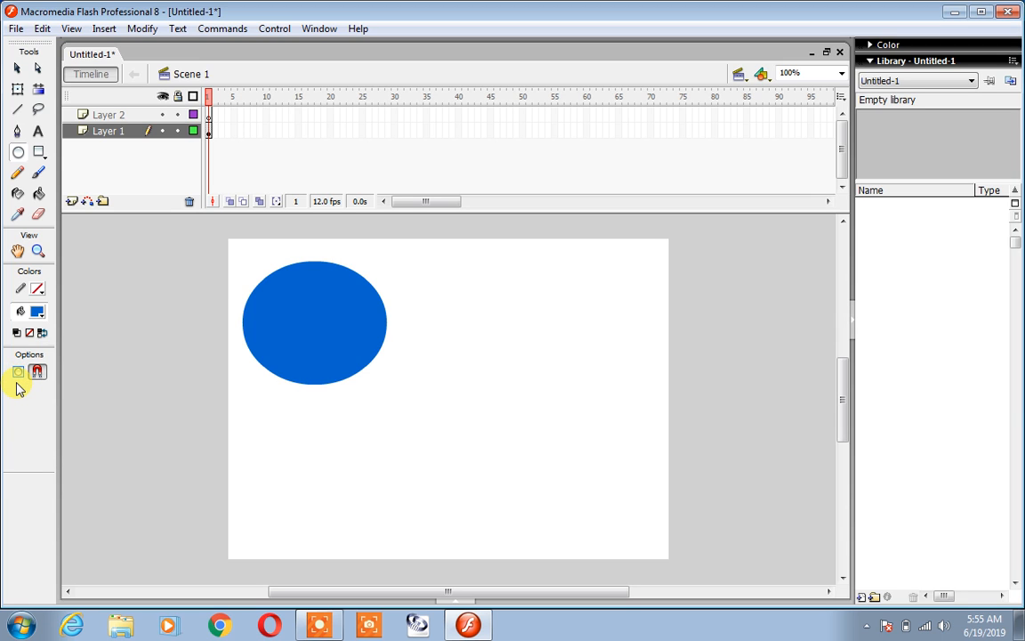
mouse_move(496, 273)
left_mouse_down()
mouse_move(542, 360)
mouse_move(668, 427)
left_mouse_up()
left_click(17, 68)
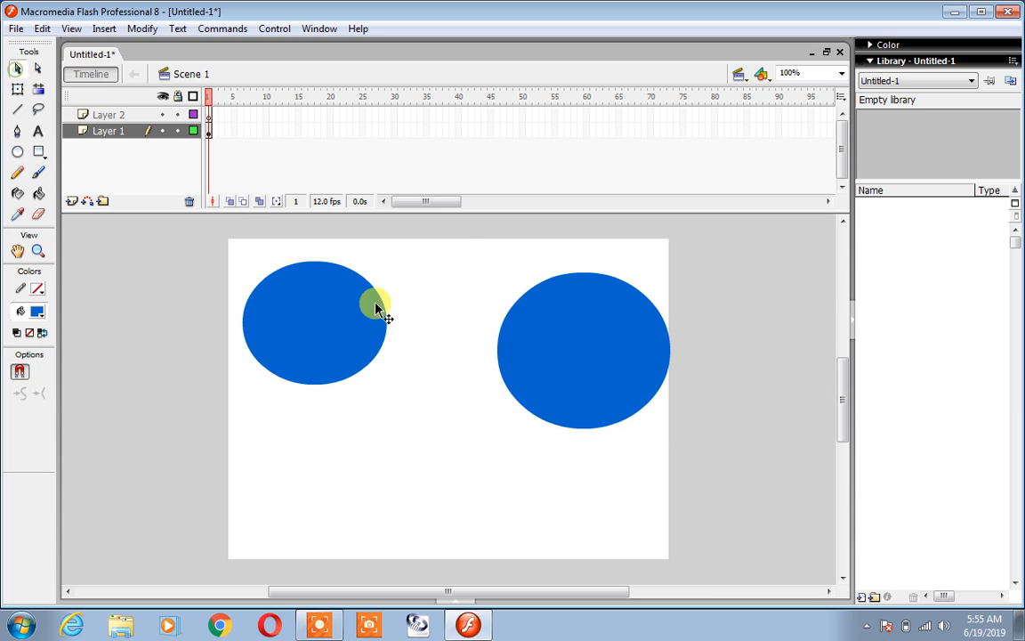
left_click(538, 371)
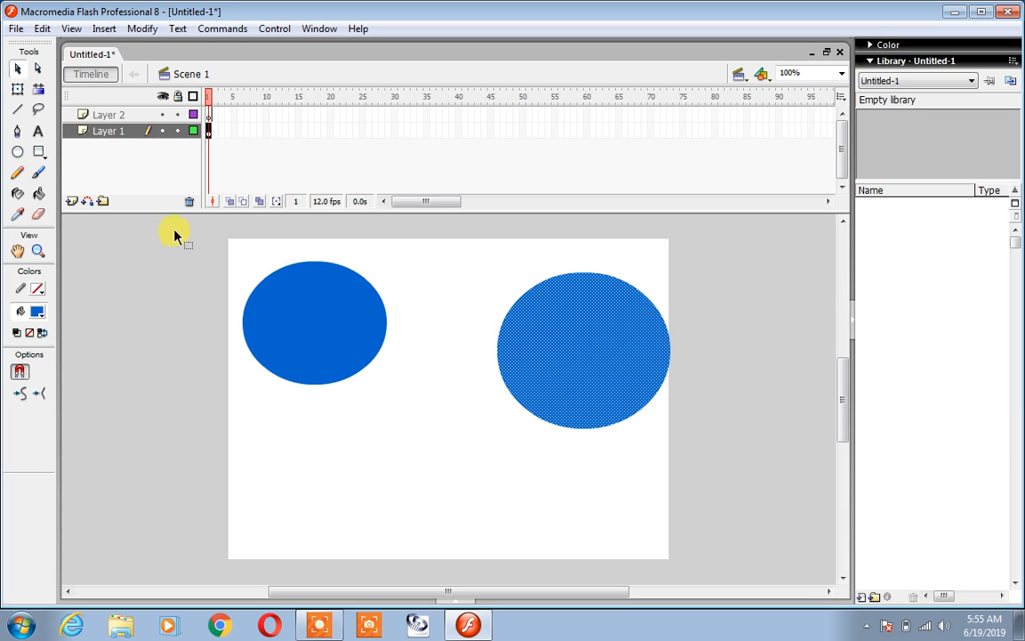
- With Object Drawing turned on, draw a blue rectangle and place it between and below the two ovals
left_click(37, 153)
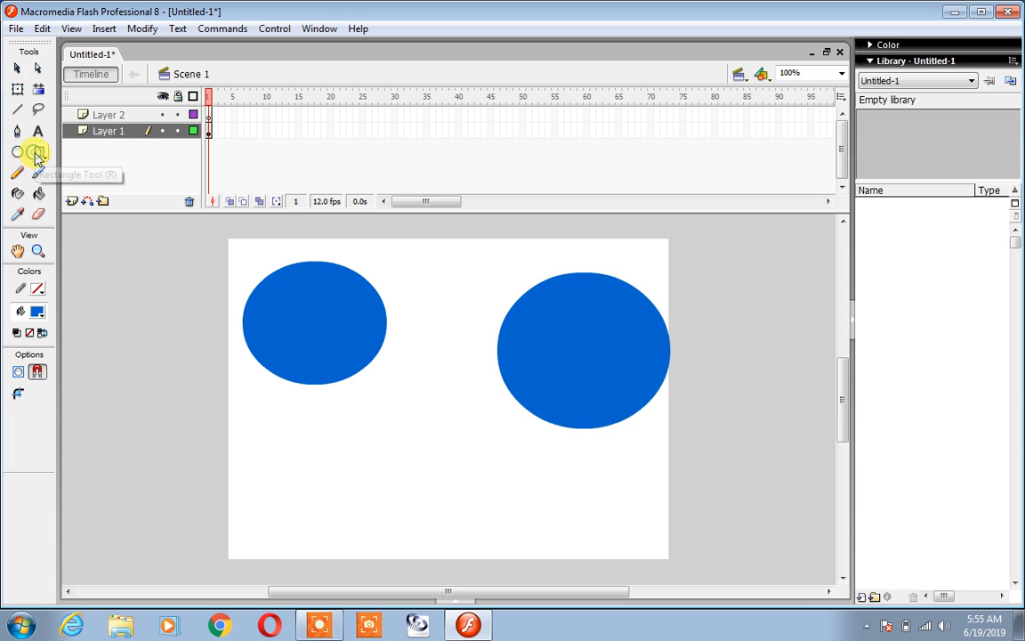
left_click(18, 372)
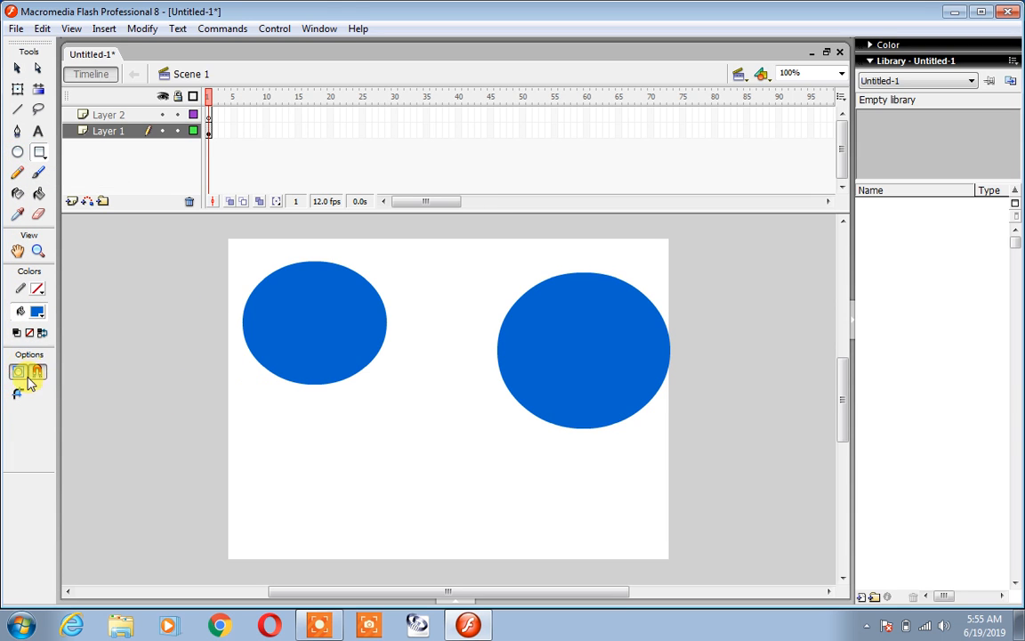
mouse_move(242, 409)
left_mouse_down()
mouse_move(350, 541)
mouse_move(392, 558)
left_mouse_up()
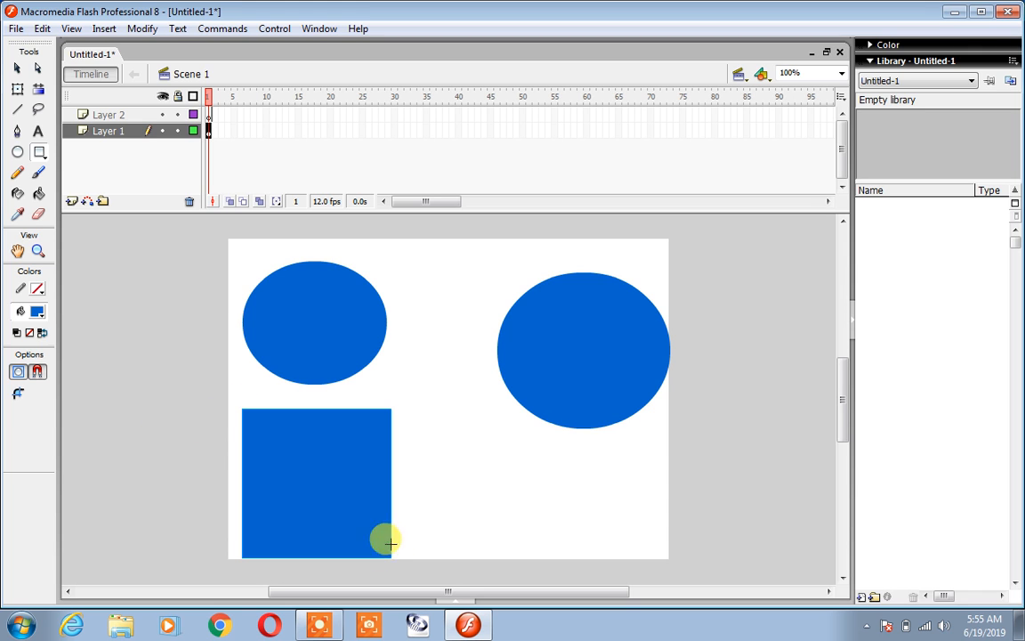
left_click(17, 68)
left_click_drag(334, 494, 456, 490)
- Select the two ovals and the rectangle in turn to compare the highlighting of plain shapes with that of the drawing object
left_click(545, 387)
left_click(355, 345)
left_click(442, 465)
left_click(544, 379)
left_click(383, 350)
left_click(407, 435)
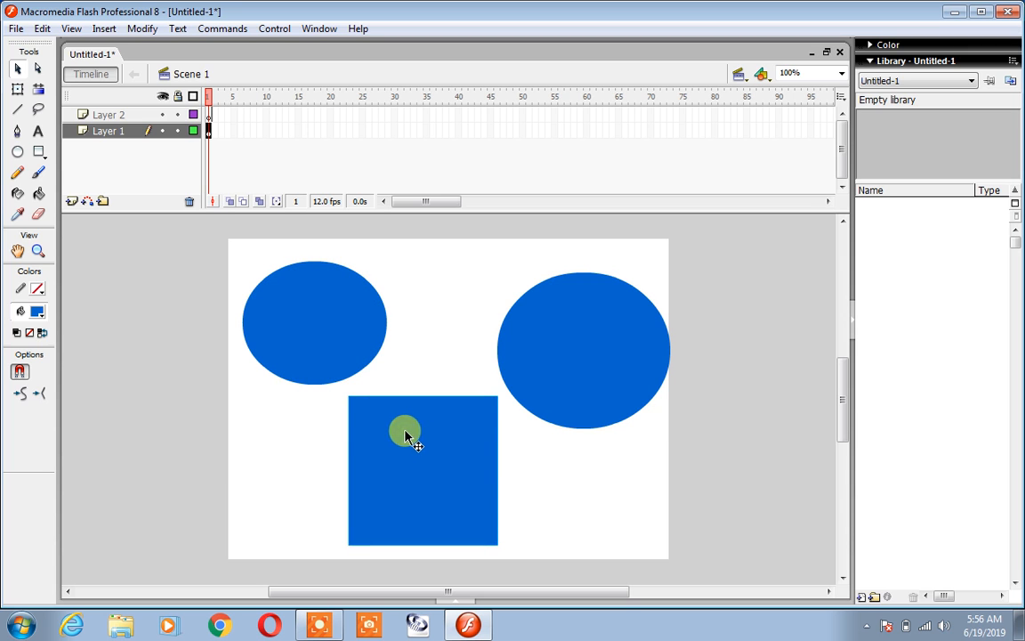
- Delete the larger oval and the rectangle from the stage
left_click(520, 377)
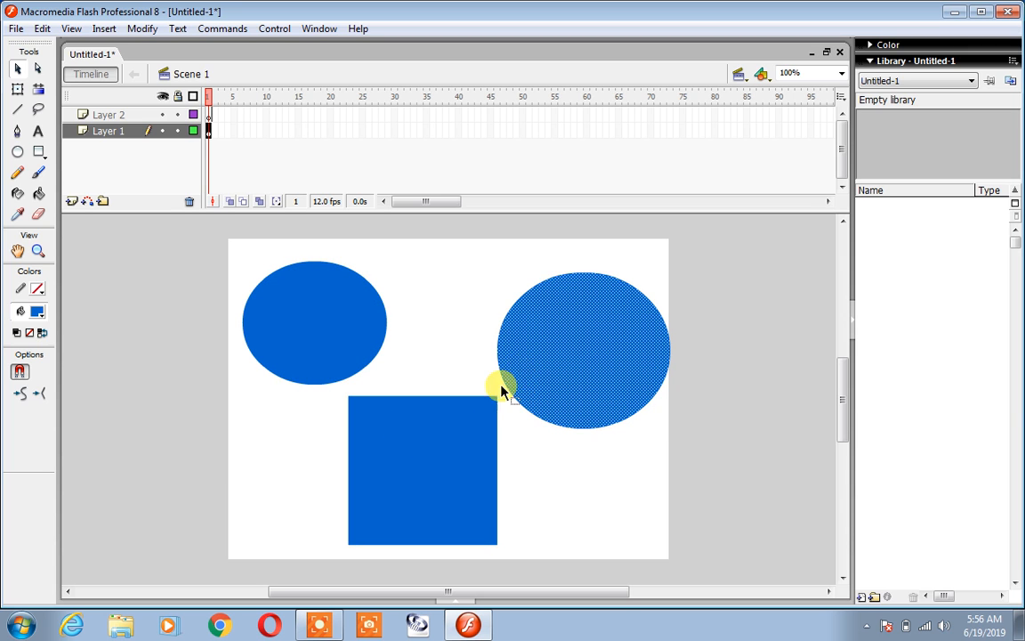
key("Delete")
left_click(428, 441)
key("Delete")
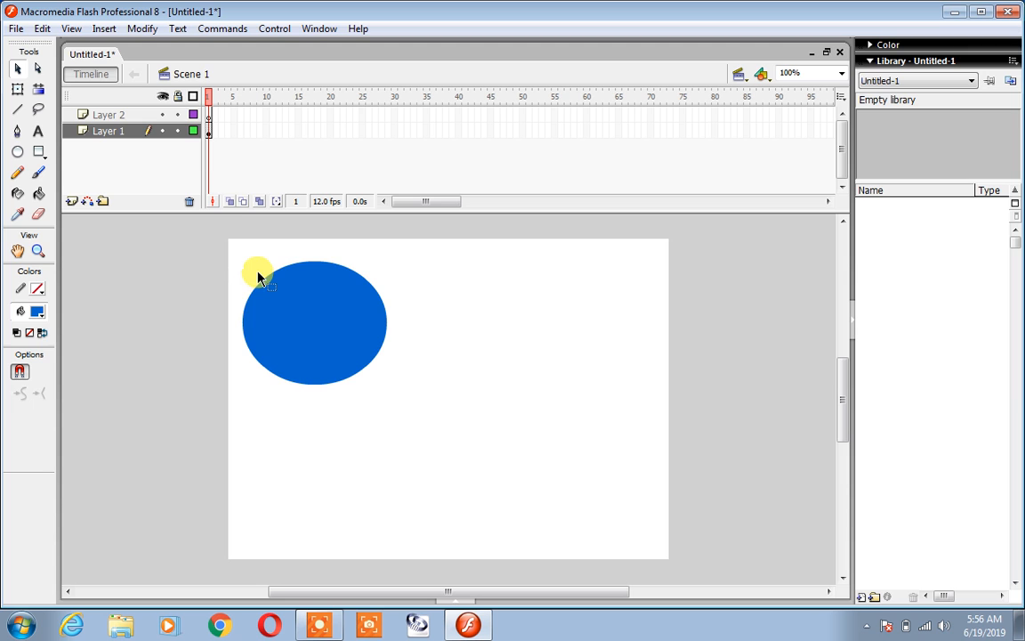
- Draw a blue circle as a drawing object on the upper layer's first frame, in the stage's upper-right area
left_click(207, 131)
left_click(163, 131)
left_click(163, 114)
left_click(206, 114)
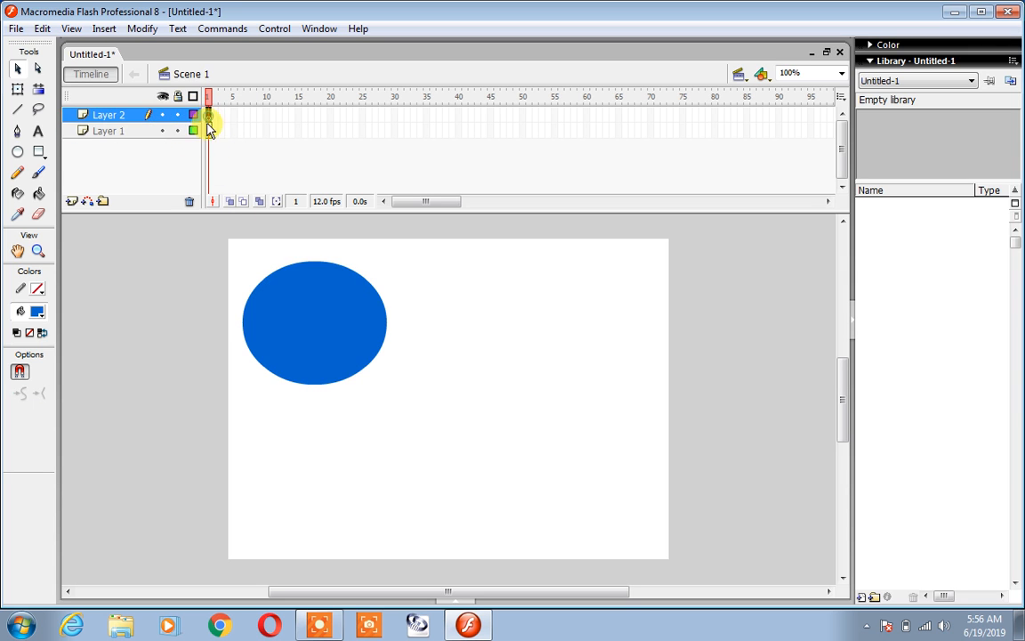
left_click(17, 152)
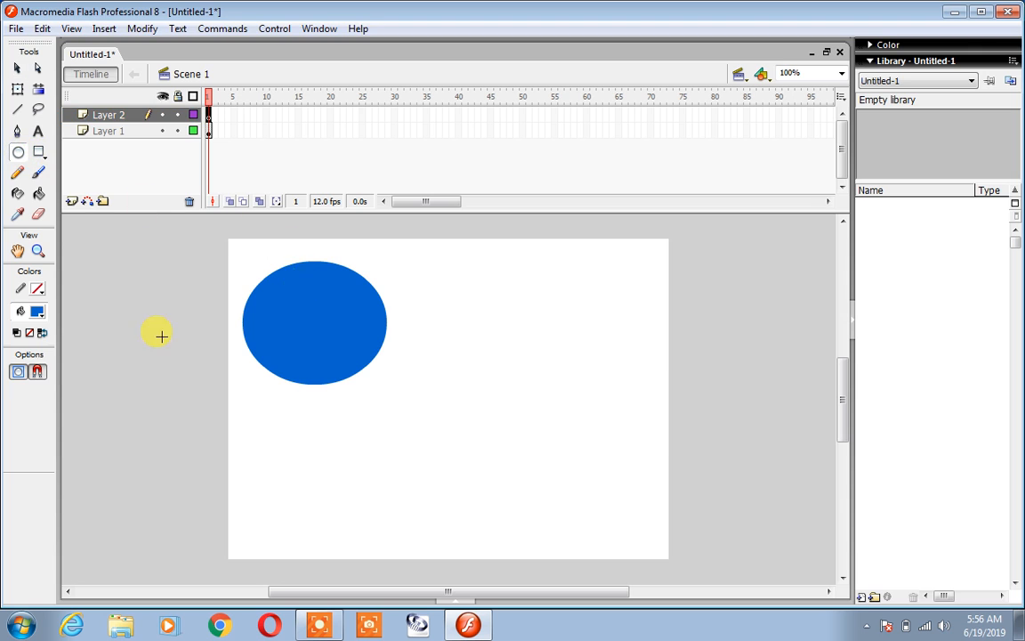
left_click_drag(528, 258, 652, 381)
left_click(17, 68)
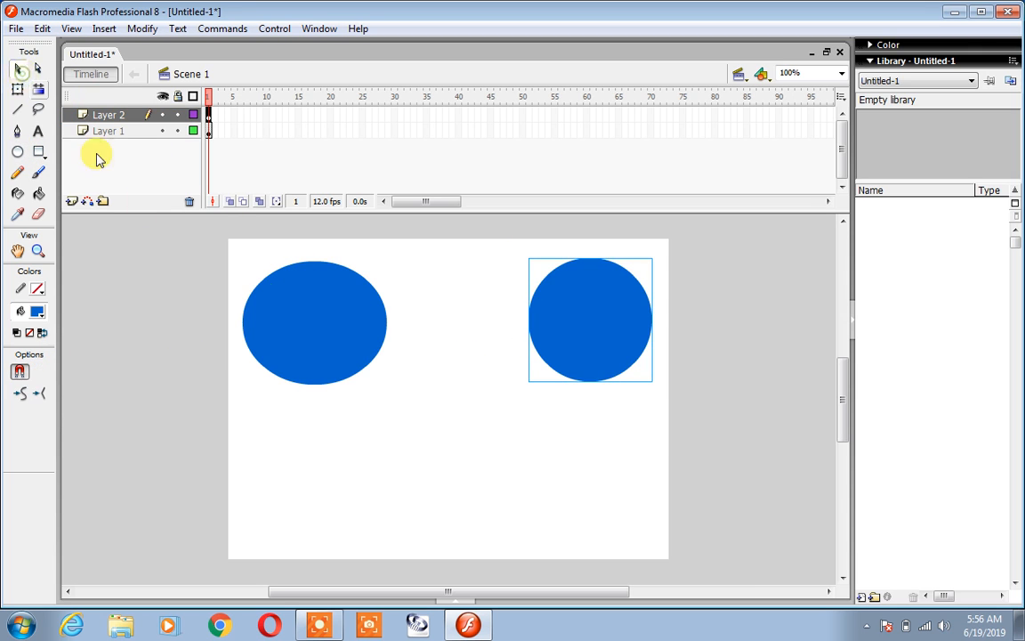
- Select the oval and the circle in turn to compare the plain shape with the drawing object
left_click(311, 345)
left_click(608, 340)
left_click(320, 332)
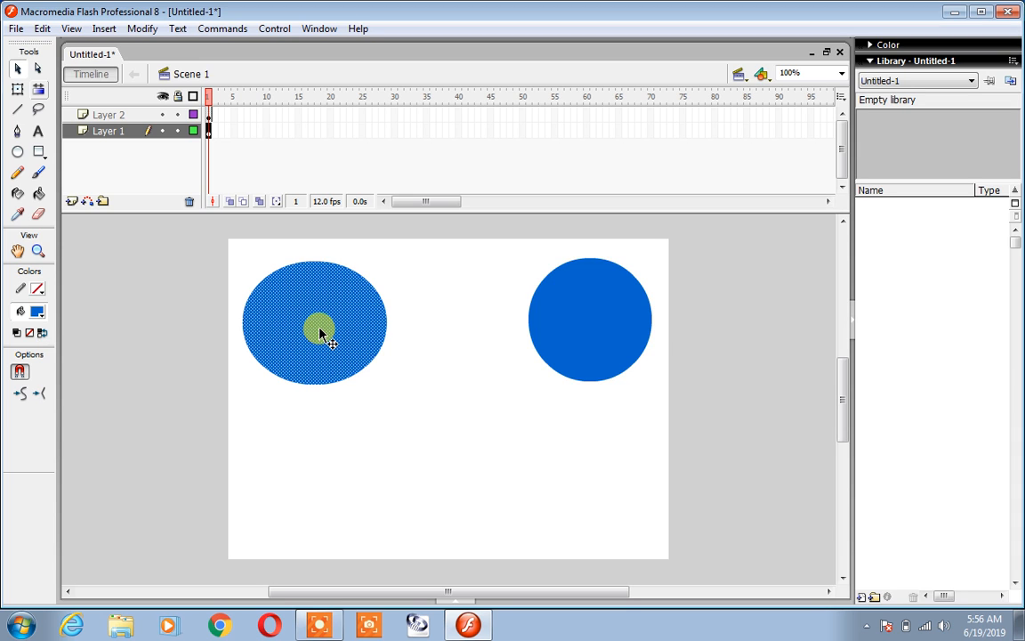
- Group the blue oval on the lower layer
left_click(408, 460)
left_click(329, 356)
left_click(386, 405)
left_click(322, 365)
key("ctrl+g")
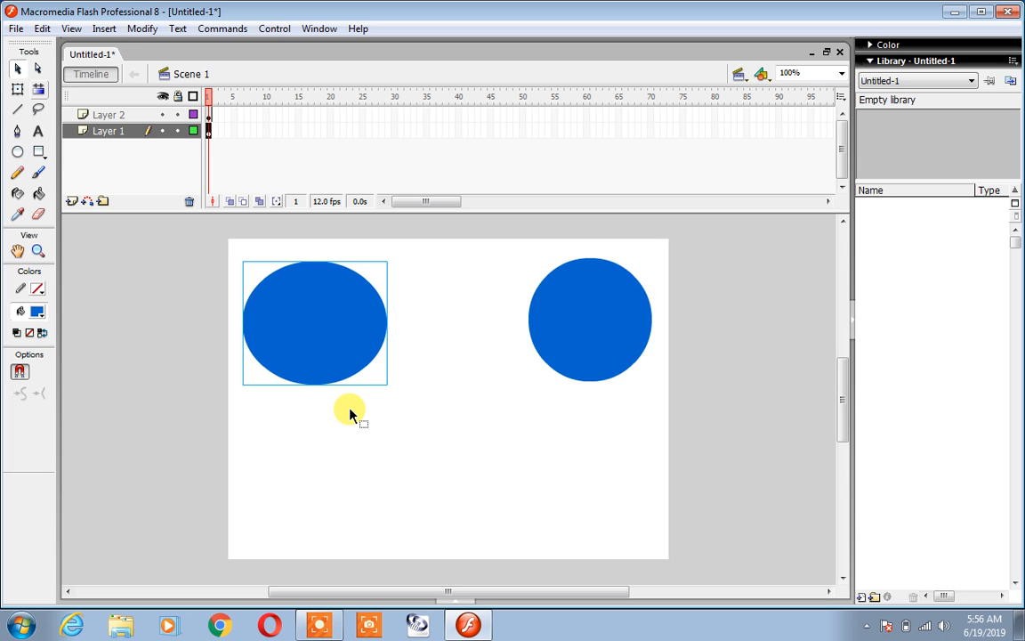
- Break apart the blue circle drawing object on Layer 2 into a plain shape and reselect it
left_click(571, 343)
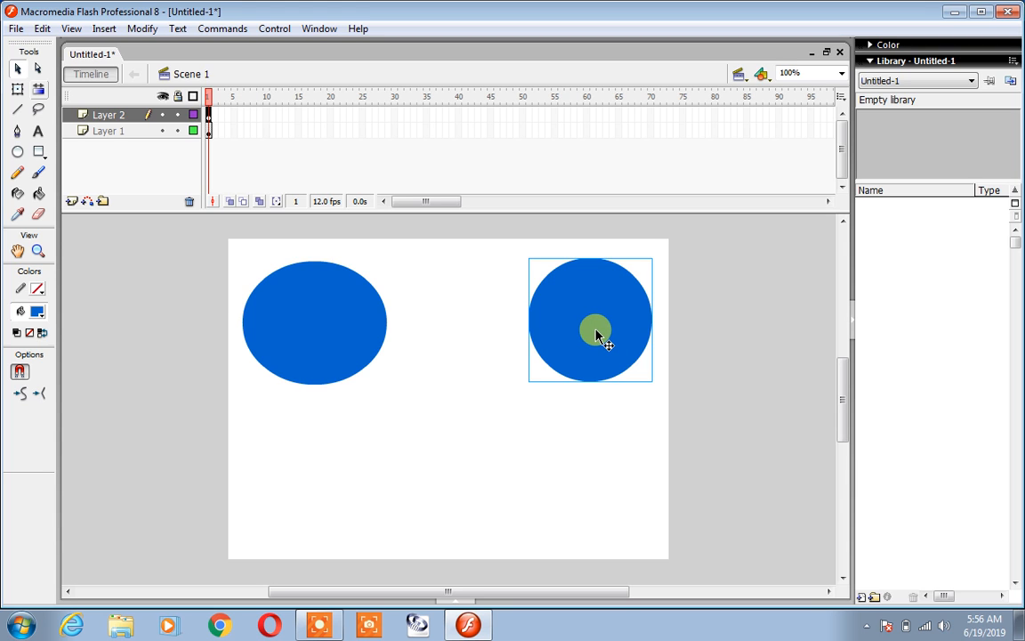
key("ctrl+b")
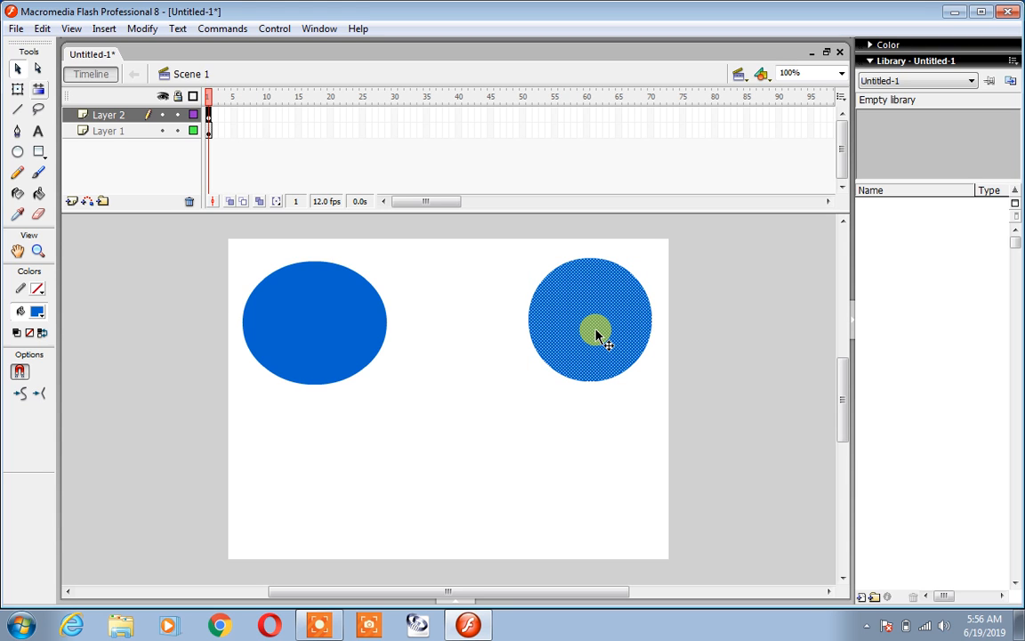
left_click(540, 401)
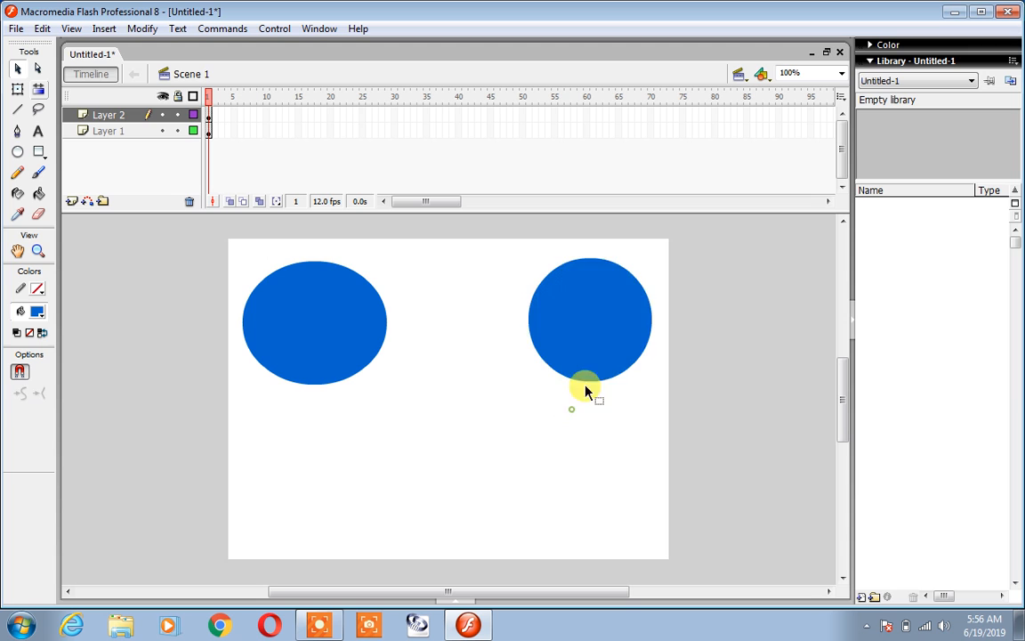
left_click(569, 351)
- Try to recolour the grouped blue oval on Layer 1 with several different fill colours
left_click(360, 348)
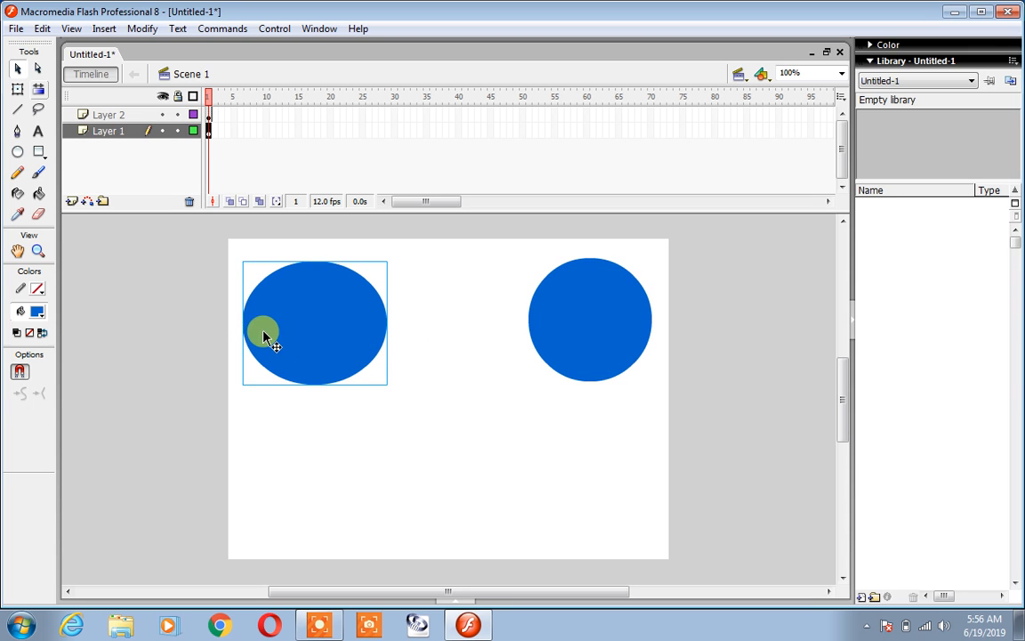
left_click(37, 311)
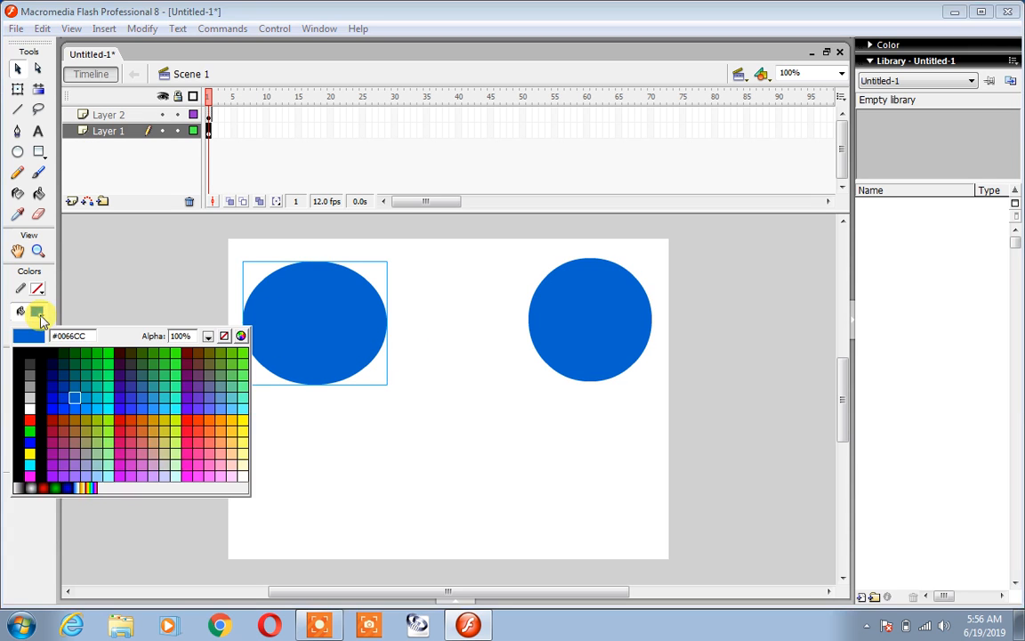
left_click(291, 562)
left_click(498, 600)
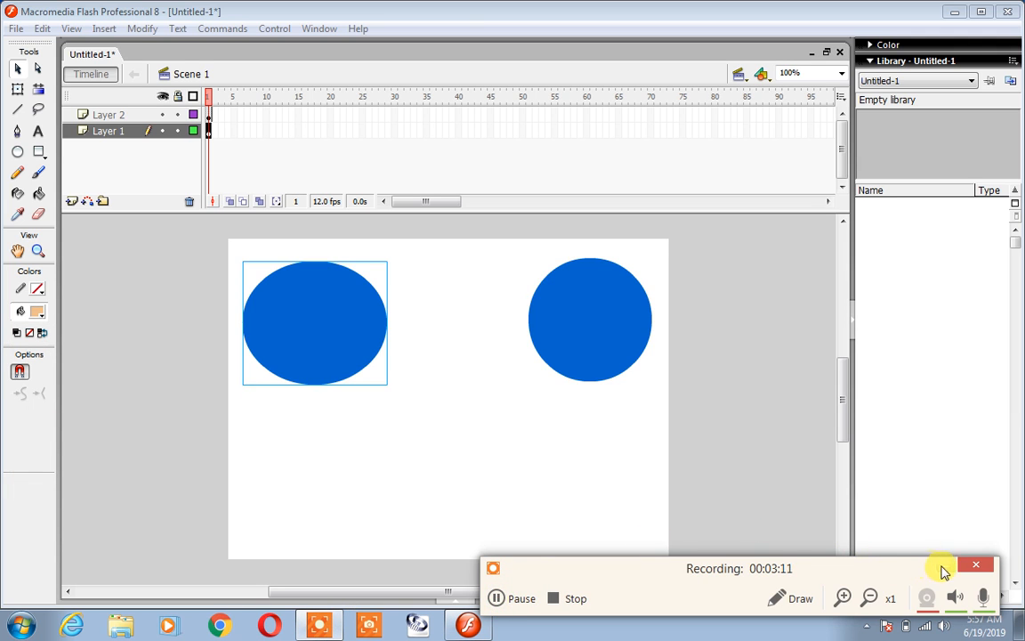
left_click(946, 566)
left_click(37, 311)
left_click(131, 411)
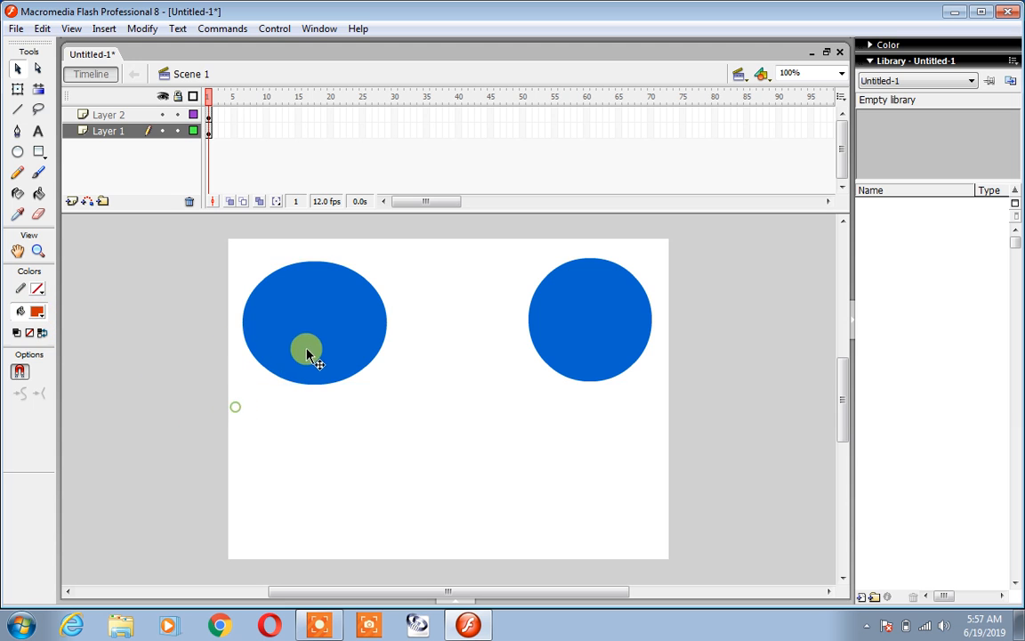
left_click(39, 312)
left_click(222, 438)
left_click(37, 312)
left_click(84, 396)
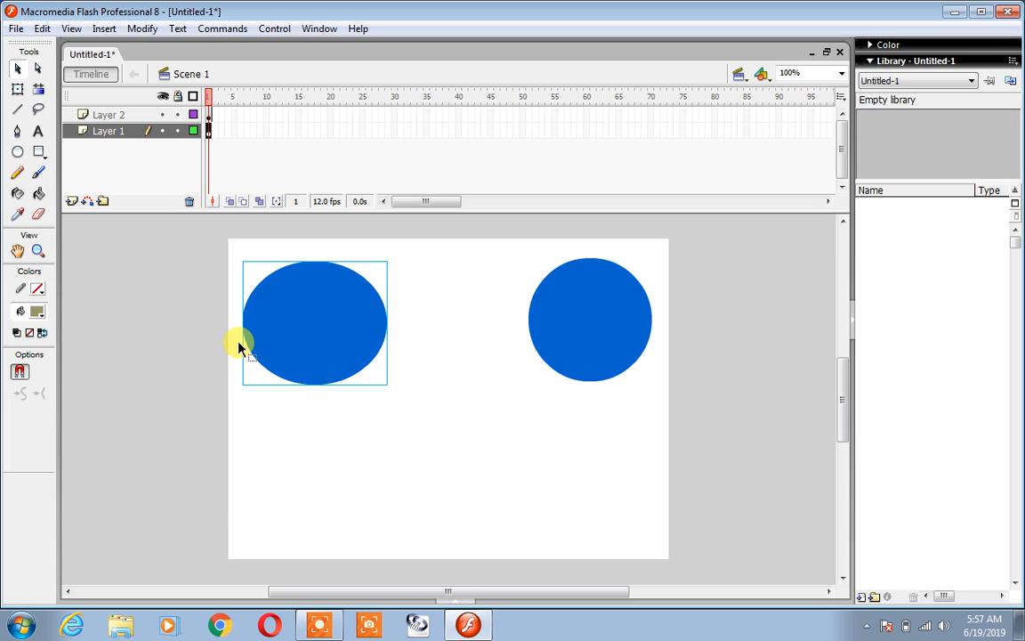
- Fill the broken-apart circle on Layer 2 with the green-to-black radial gradient
left_click(584, 328)
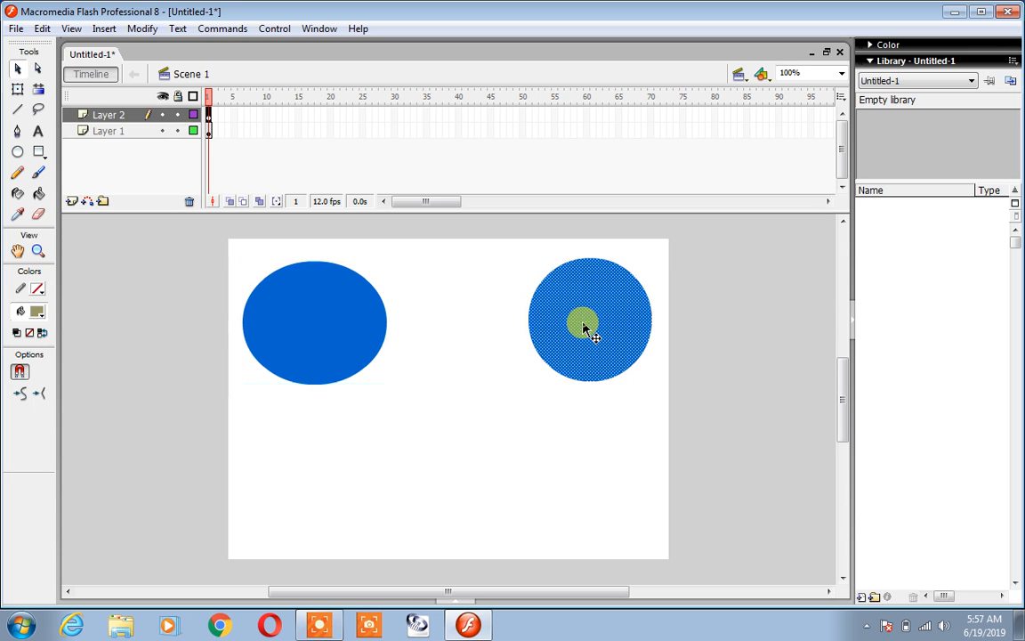
left_click(34, 319)
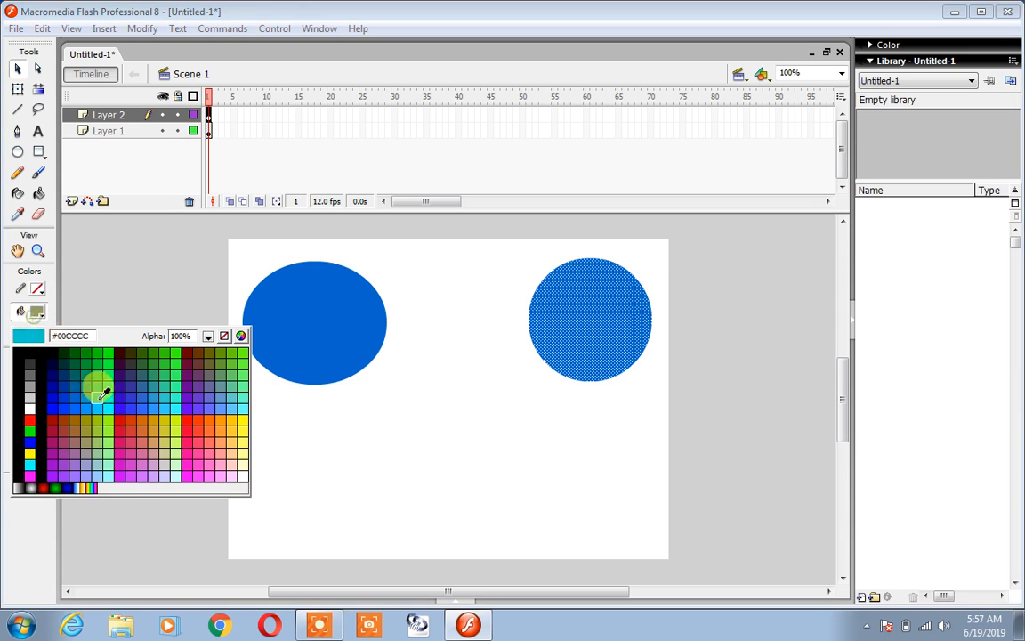
left_click(73, 469)
left_click(37, 310)
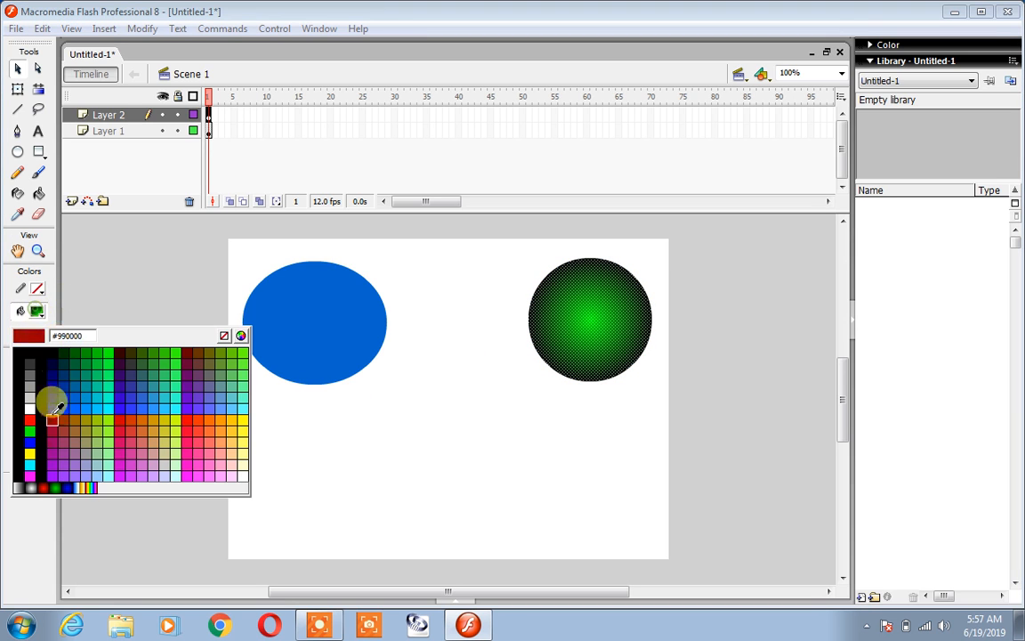
left_click(54, 481)
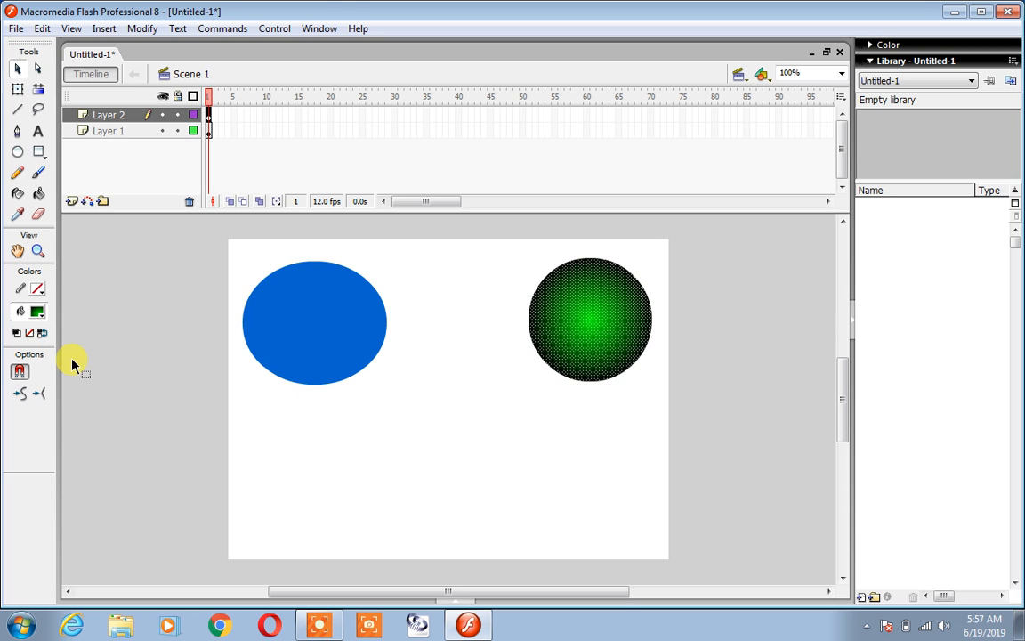
- Select the grouped oval and the green gradient circle in turn to compare them, and group the circle
left_click(327, 358)
left_click(610, 351)
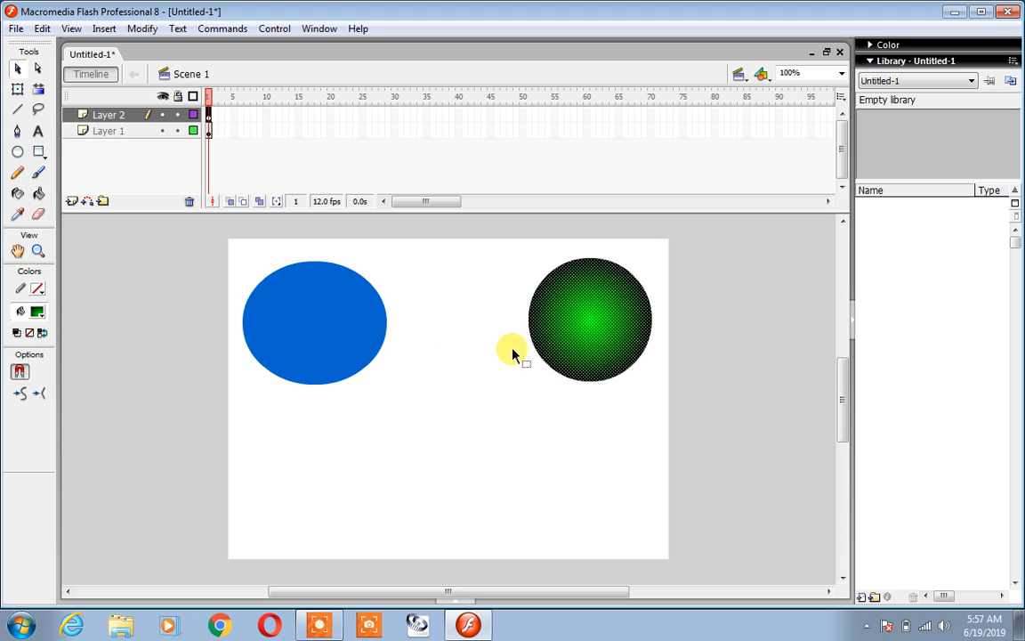
left_click(360, 347)
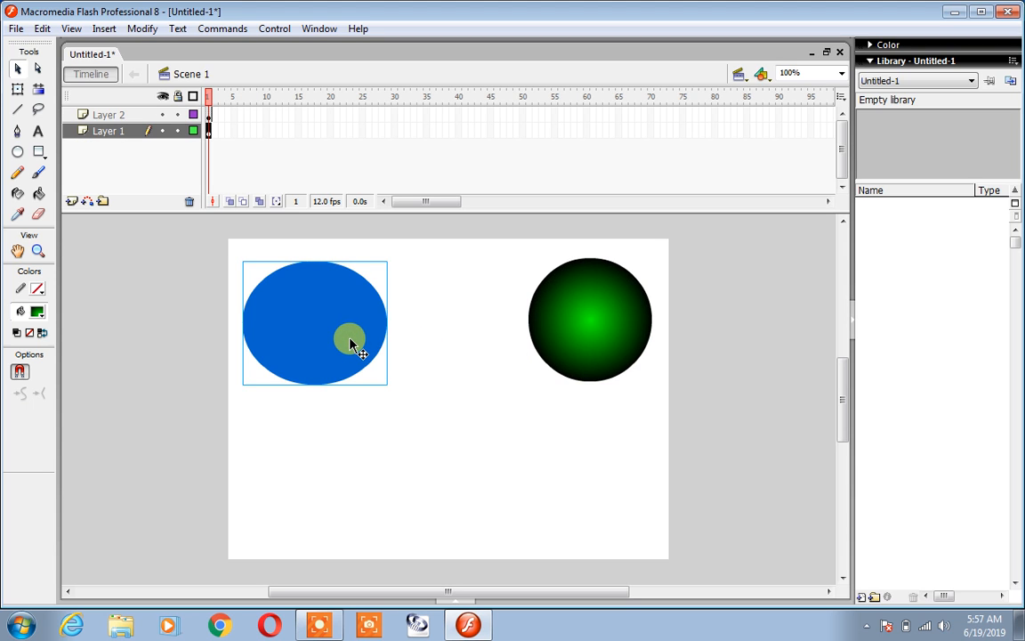
left_click(577, 345)
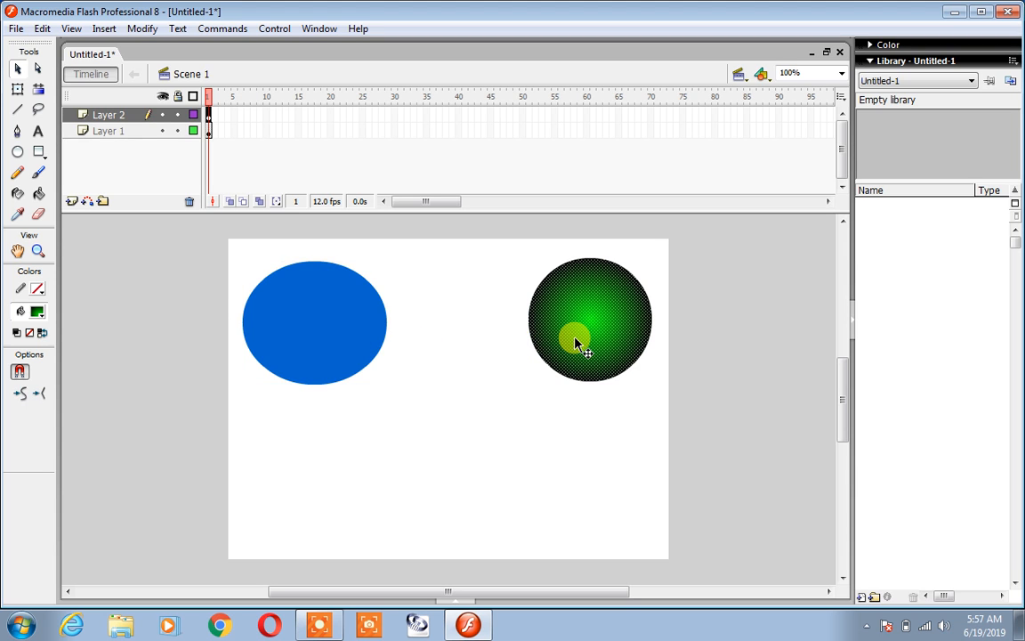
key("ctrl+g")
- Break apart the grouped blue oval on Layer 1 and reselect it as a plain shape
left_click(348, 359)
key("ctrl+b")
left_click(352, 421)
left_click(333, 349)
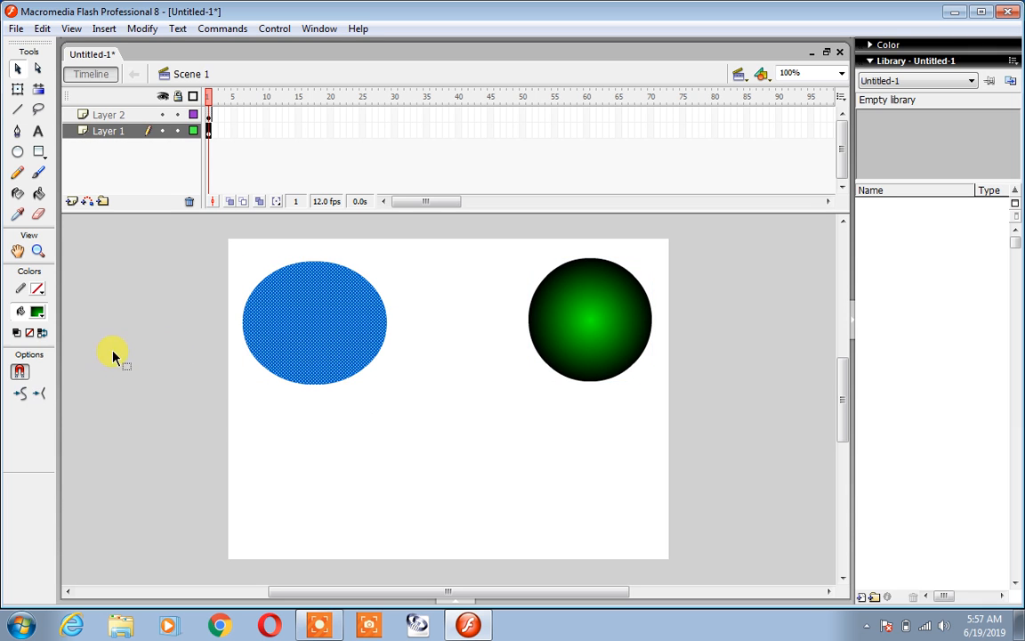
- Fill the oval on Layer 1 with the red-to-black radial gradient and deselect it
left_click(42, 312)
left_click(42, 478)
left_click(268, 472)
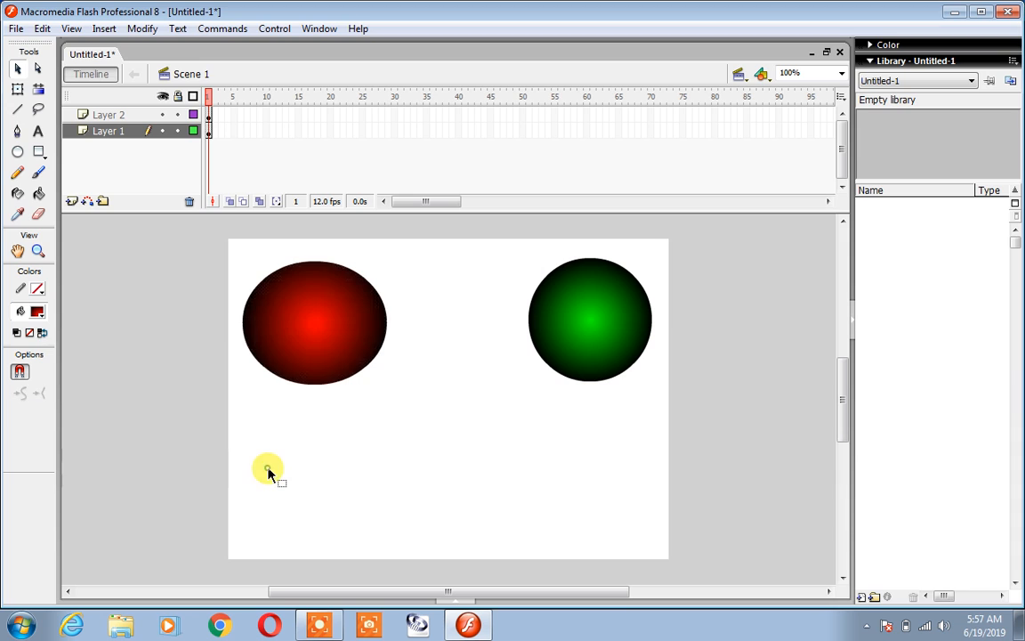